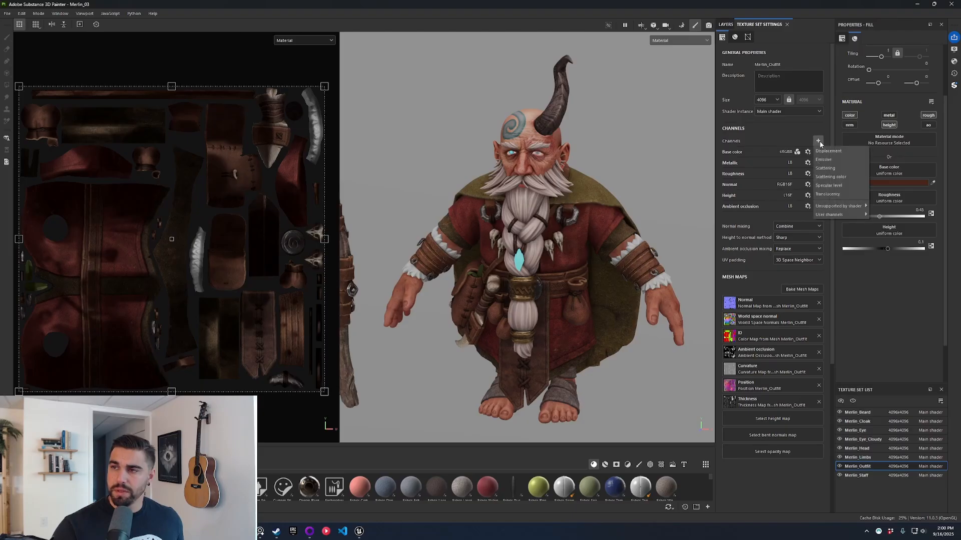
- Add the User0 channel to the Merlin_Outfit texture set and rename it Fuzz
{"action": "mouse_move", "coordinate": [843, 216]}
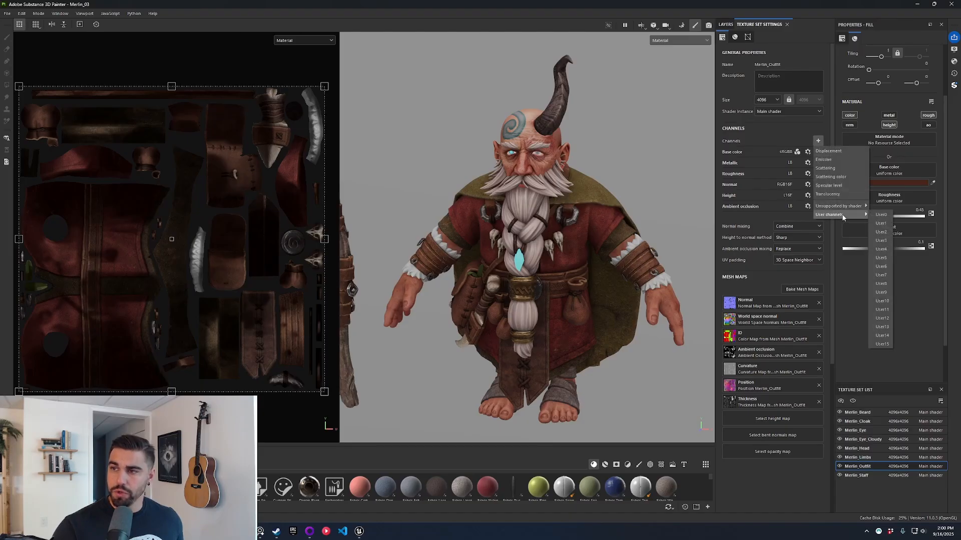
{"action": "left_click", "coordinate": [884, 217]}
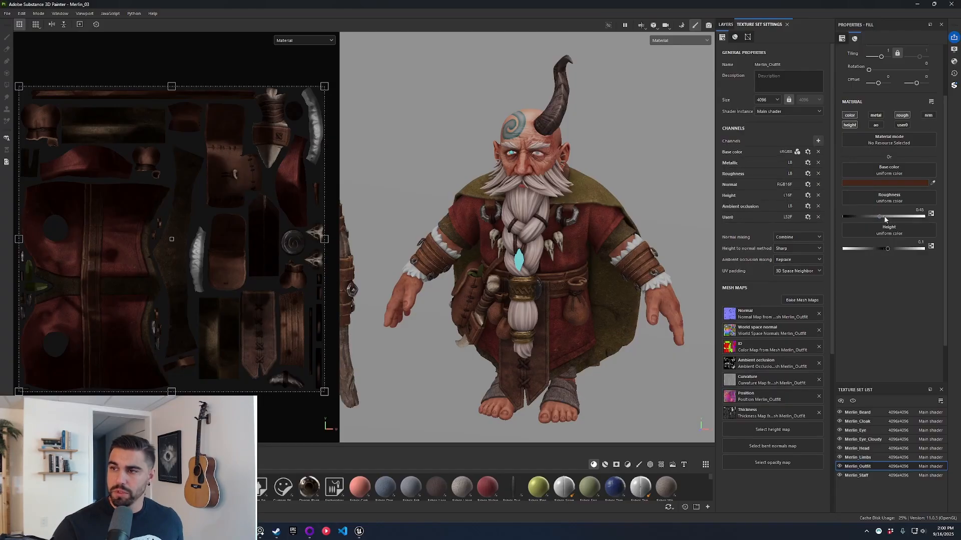
{"action": "double_click", "coordinate": [733, 217]}
{"action": "type", "text": "R"}
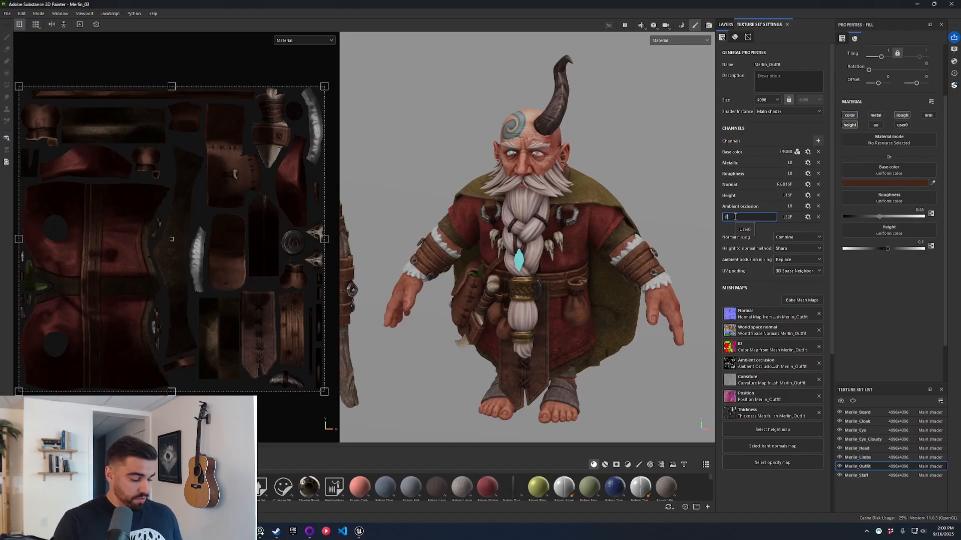
{"action": "type", "text": "uzz"}
{"action": "key", "text": "Return"}
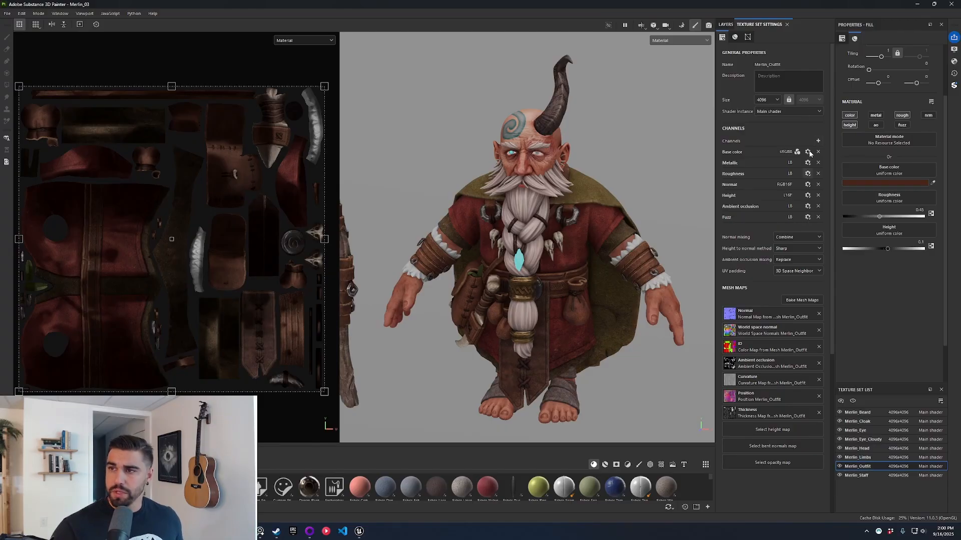
- Try the sRGB8 format on the Fuzz channel, and set it to L8
{"action": "left_click", "coordinate": [808, 218]}
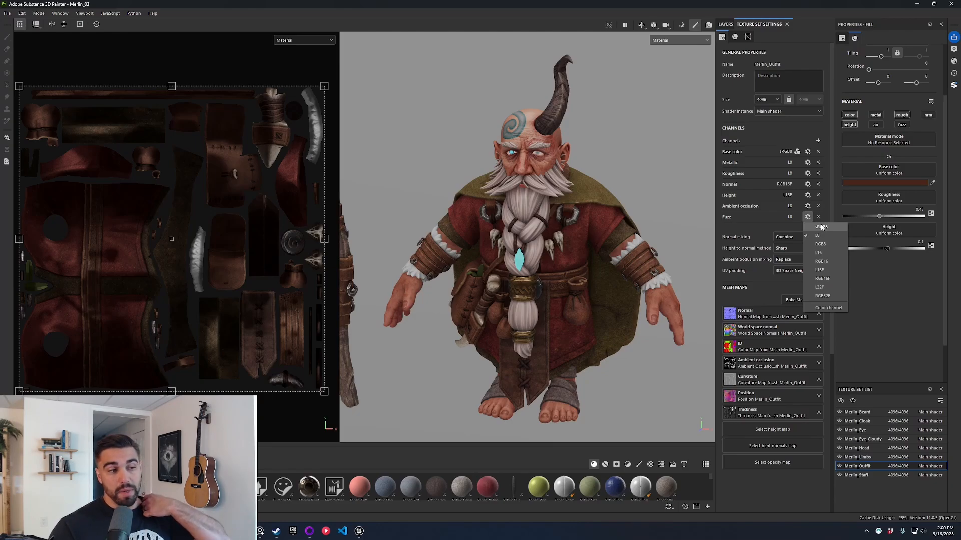
{"action": "left_click", "coordinate": [824, 228]}
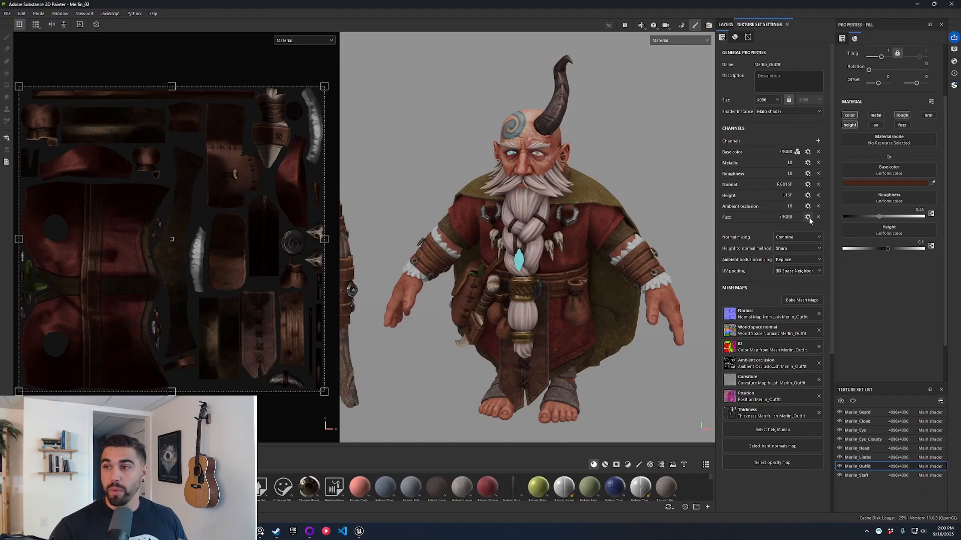
{"action": "left_click", "coordinate": [808, 218]}
{"action": "left_click", "coordinate": [818, 236]}
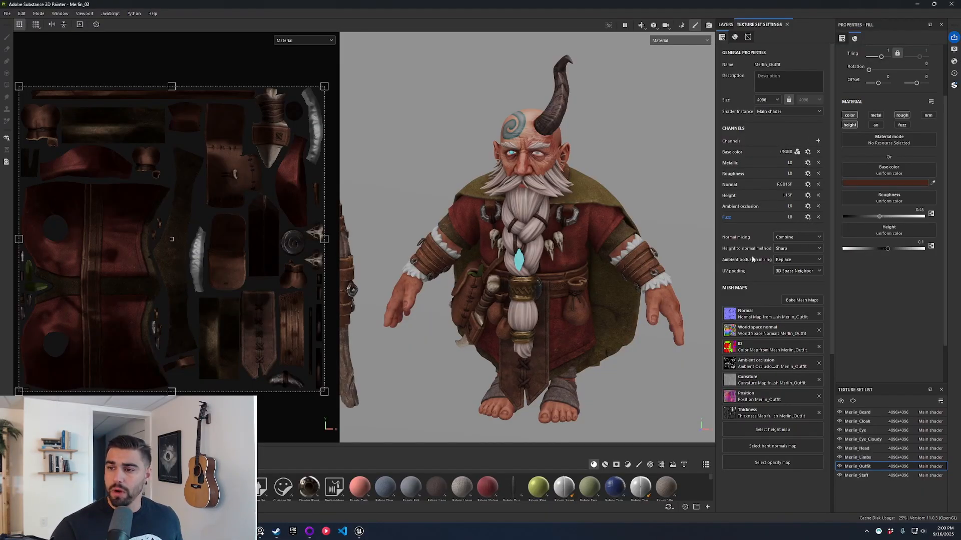
- Display the Fuzz channel in the viewport and enable fuzz on the Base Fill layer with a value of 0
{"action": "left_click", "coordinate": [726, 24]}
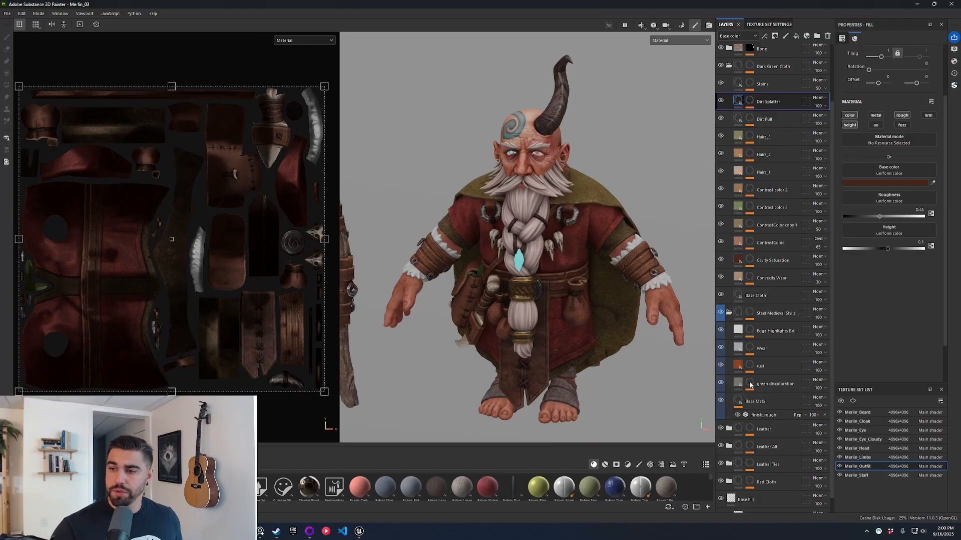
{"action": "scroll", "coordinate": [750, 385], "scroll_direction": "down", "scroll_amount": 1}
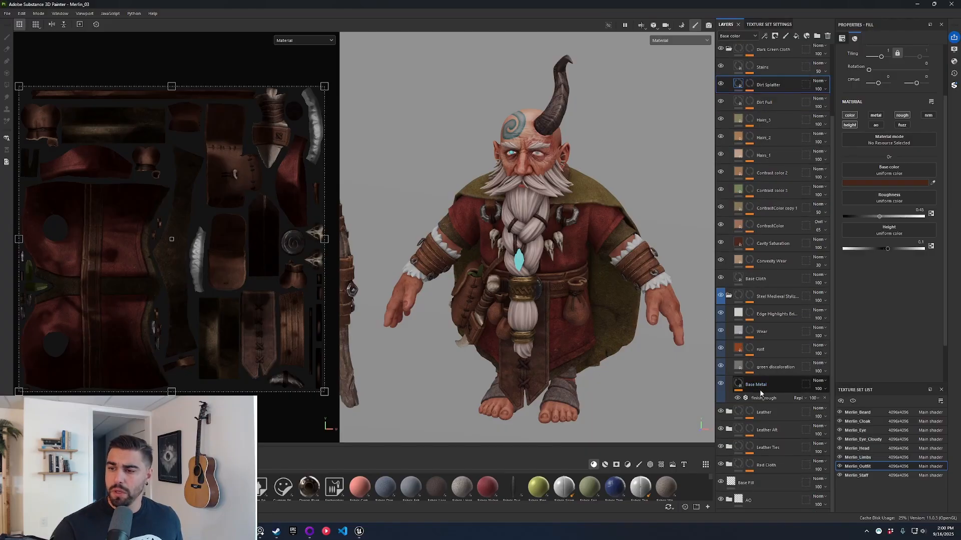
{"action": "left_click", "coordinate": [759, 482]}
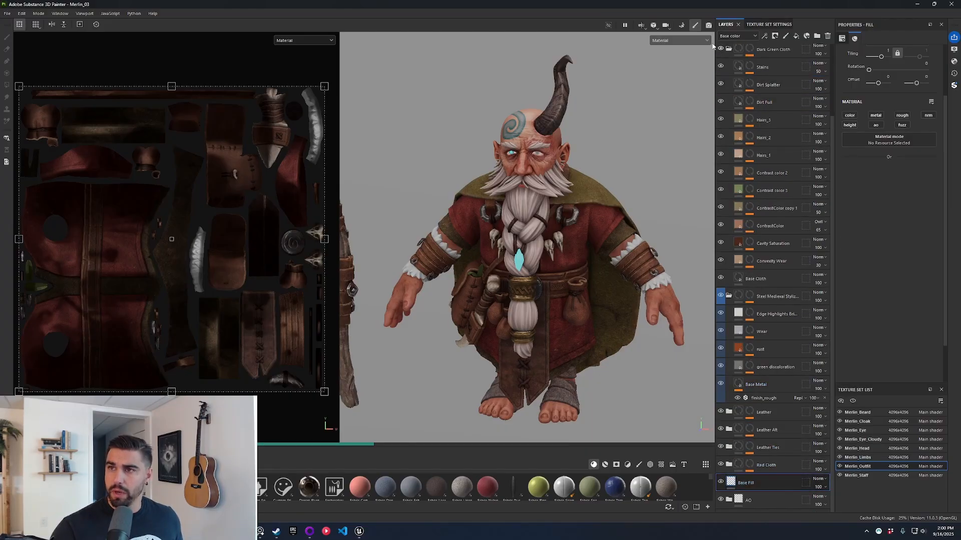
{"action": "left_click", "coordinate": [693, 41]}
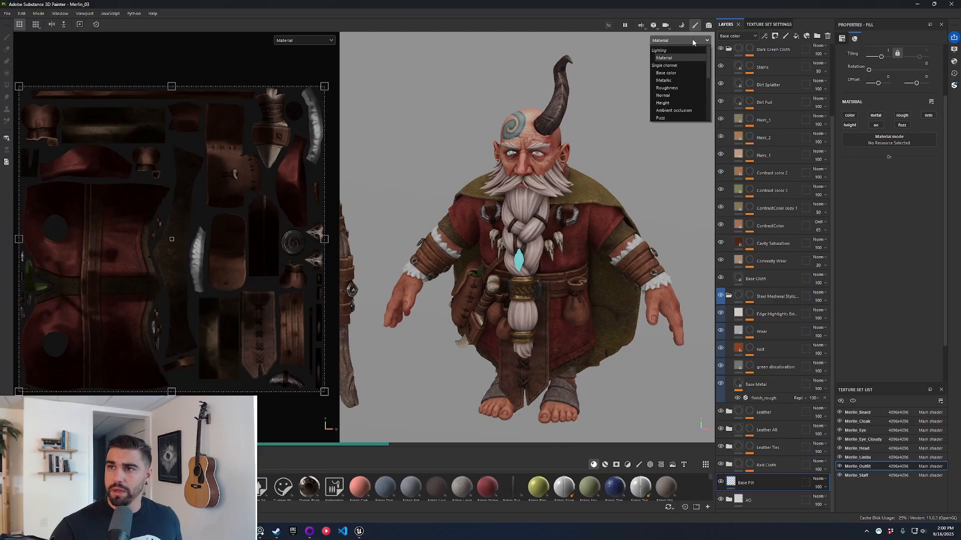
{"action": "left_click", "coordinate": [661, 118]}
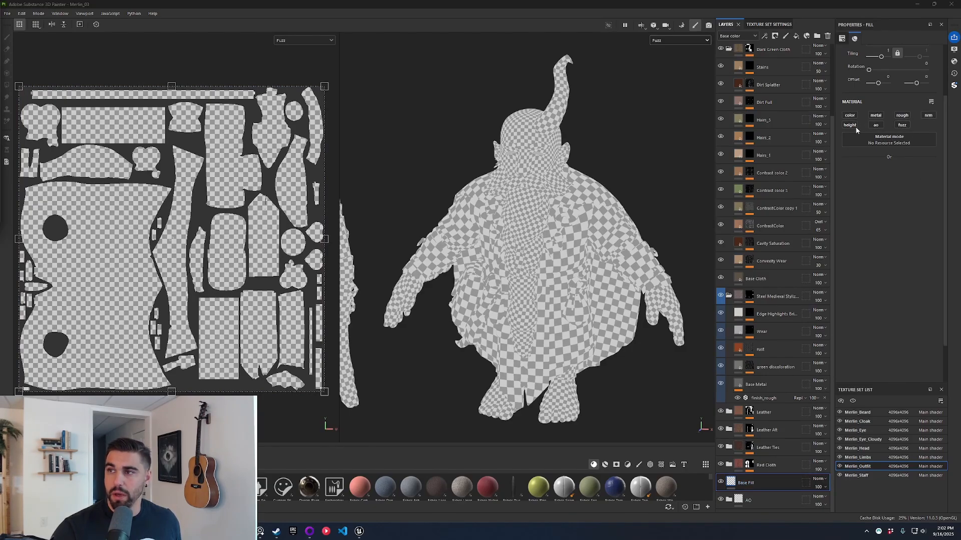
{"action": "left_click", "coordinate": [903, 126]}
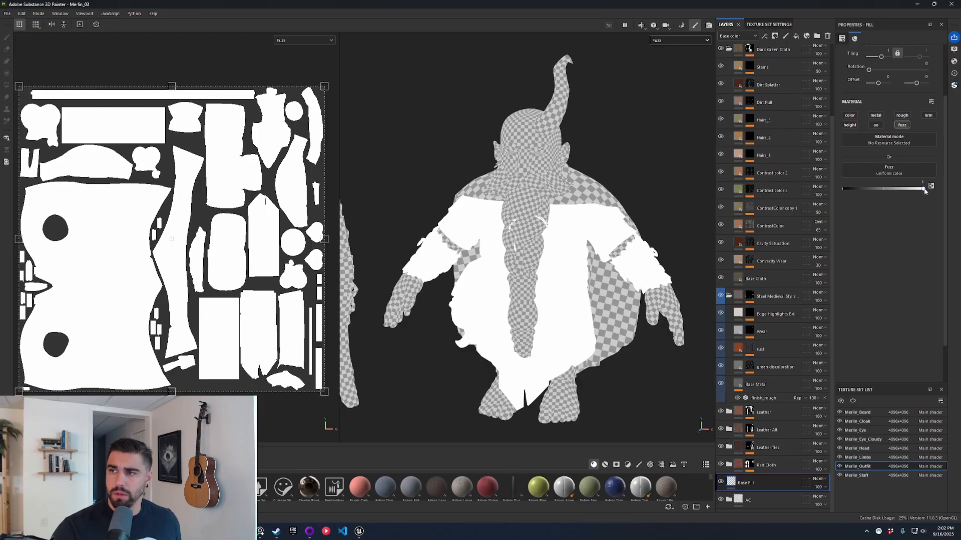
{"action": "left_click_drag", "start_coordinate": [924, 189], "coordinate": [828, 190]}
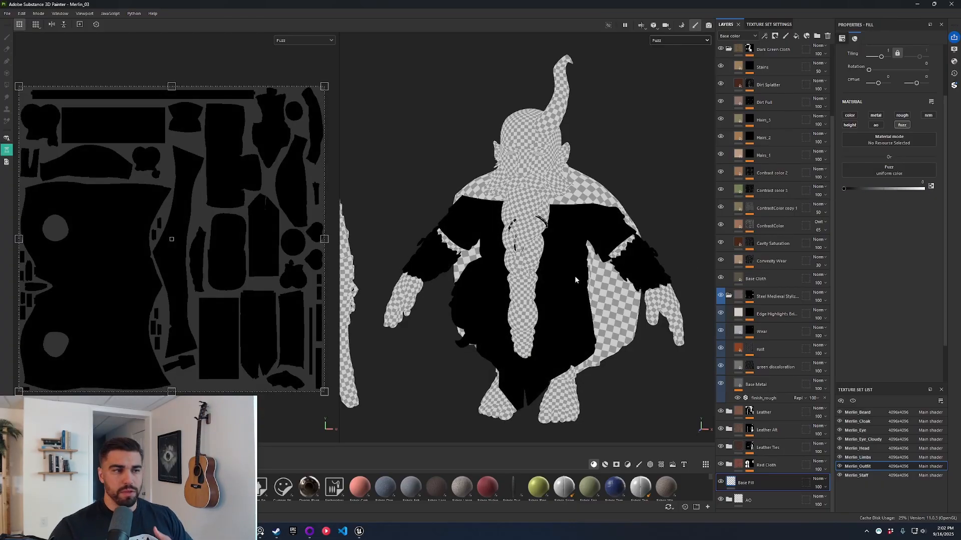
- Isolate the outfit texture set and enable fuzz at value 1 on the Red Cloth folder's Base Cloth layer
{"action": "left_click", "coordinate": [852, 401]}
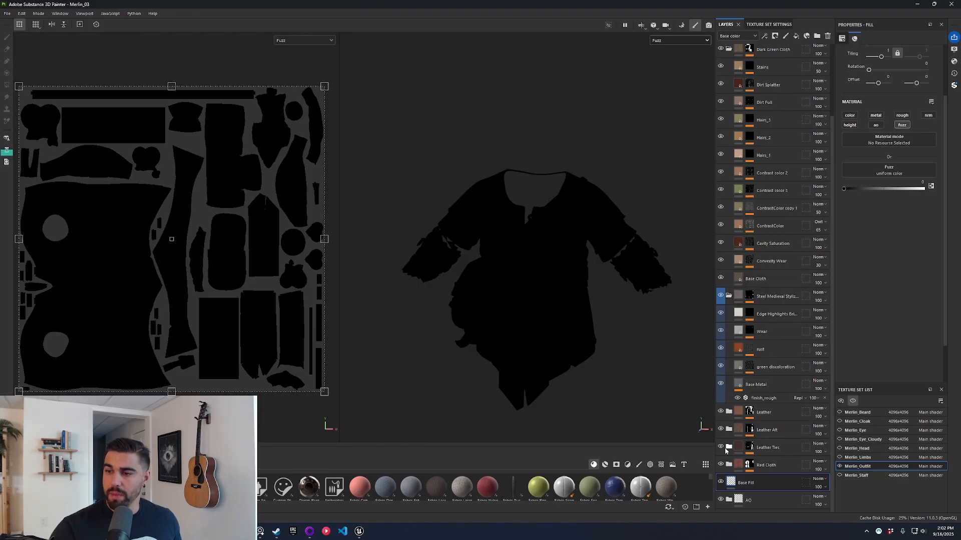
{"action": "left_click", "coordinate": [730, 464]}
{"action": "scroll", "coordinate": [772, 398], "scroll_direction": "down", "scroll_amount": 5}
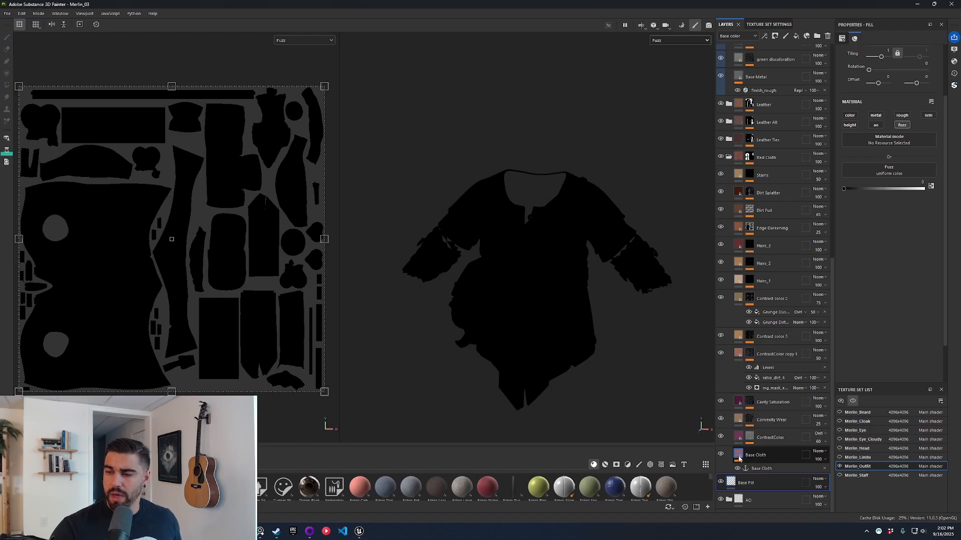
{"action": "left_click", "coordinate": [752, 454]}
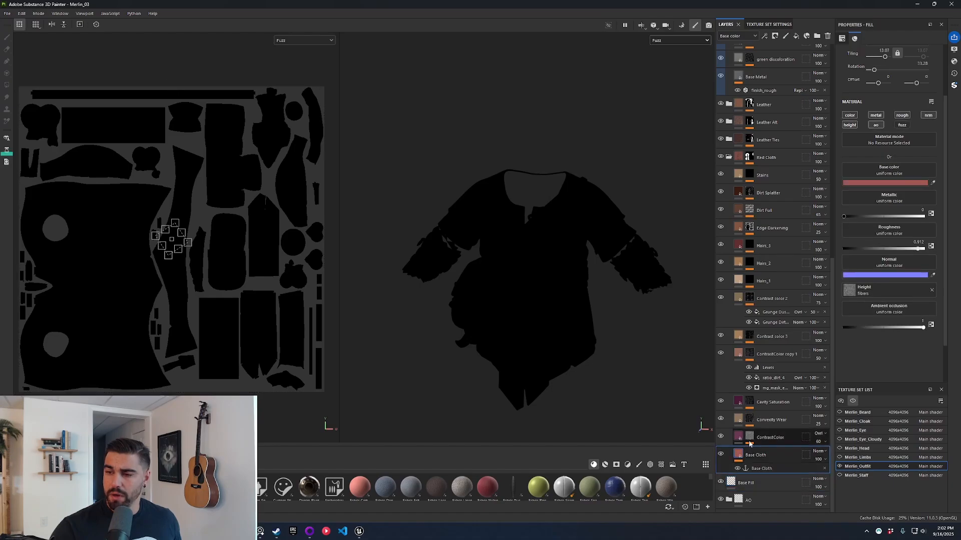
{"action": "left_click", "coordinate": [903, 125]}
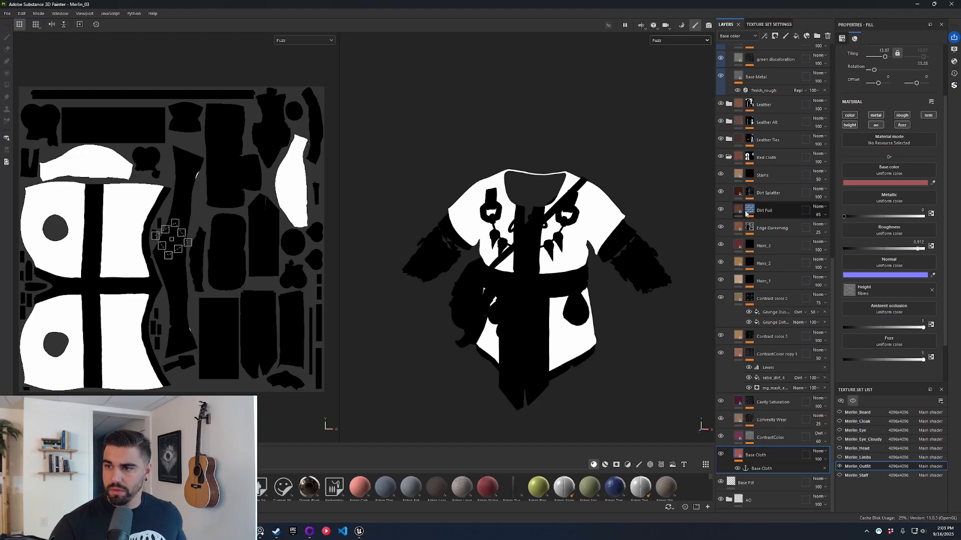
- Enable fuzz at value 1 on the Base Cloth layer in the Dark Green Cloth folder
{"action": "scroll", "coordinate": [746, 220], "scroll_direction": "up", "scroll_amount": 3}
{"action": "scroll", "coordinate": [747, 220], "scroll_direction": "up", "scroll_amount": 5}
{"action": "left_click", "coordinate": [755, 151]}
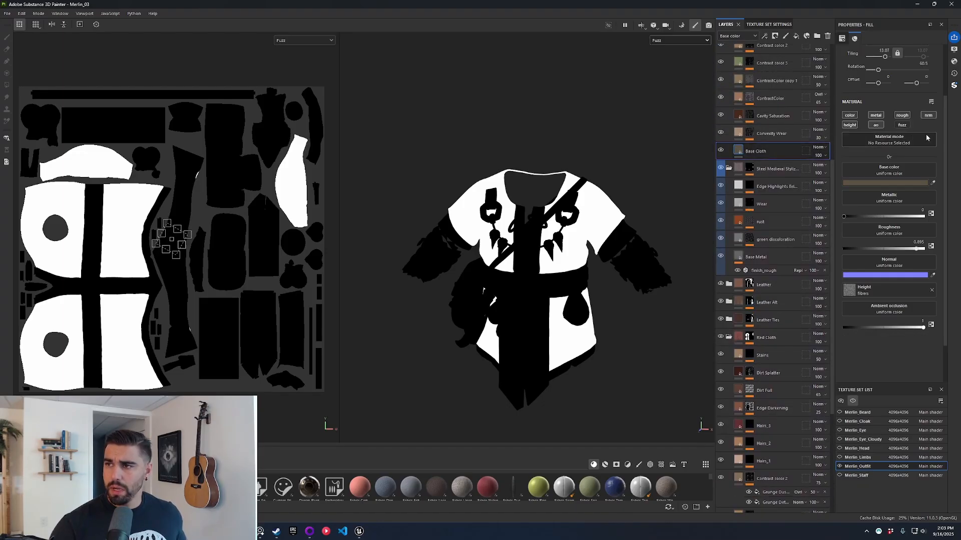
{"action": "left_click", "coordinate": [904, 126]}
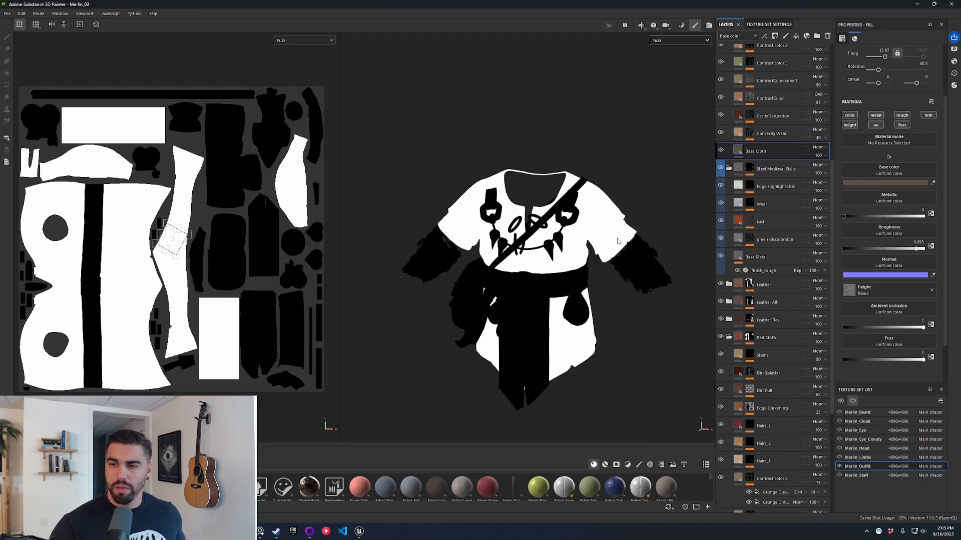
{"action": "mouse_move", "coordinate": [622, 308]}
{"action": "left_mouse_down", "text": "alt"}
{"action": "mouse_move", "coordinate": [548, 333]}
{"action": "mouse_move", "coordinate": [618, 310]}
{"action": "left_mouse_up", "text": "alt"}
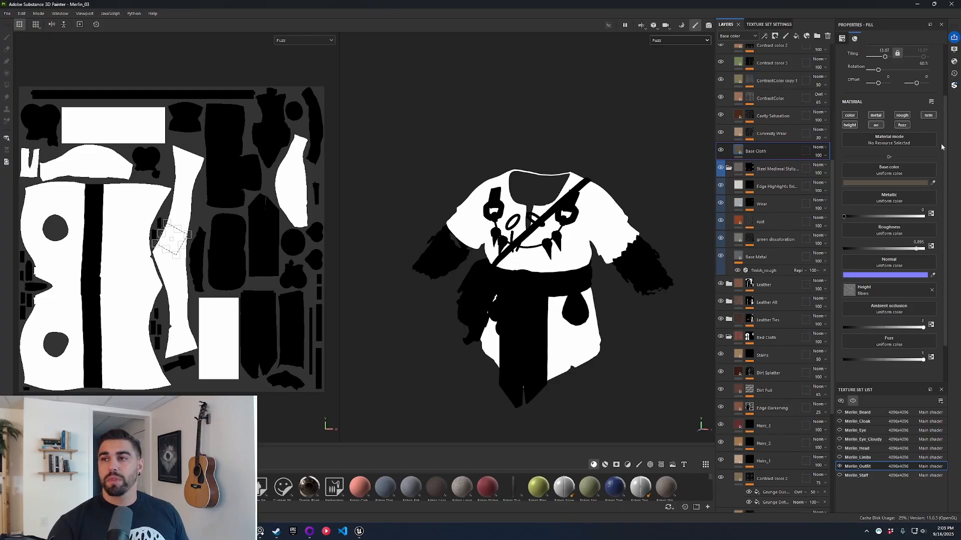
- Enable fuzz on the Dark Green Cloth folder's Dirt Splatter layer, set it to 0, and inspect the tunic's lower hem
{"action": "scroll", "coordinate": [765, 174], "scroll_direction": "up", "scroll_amount": 5}
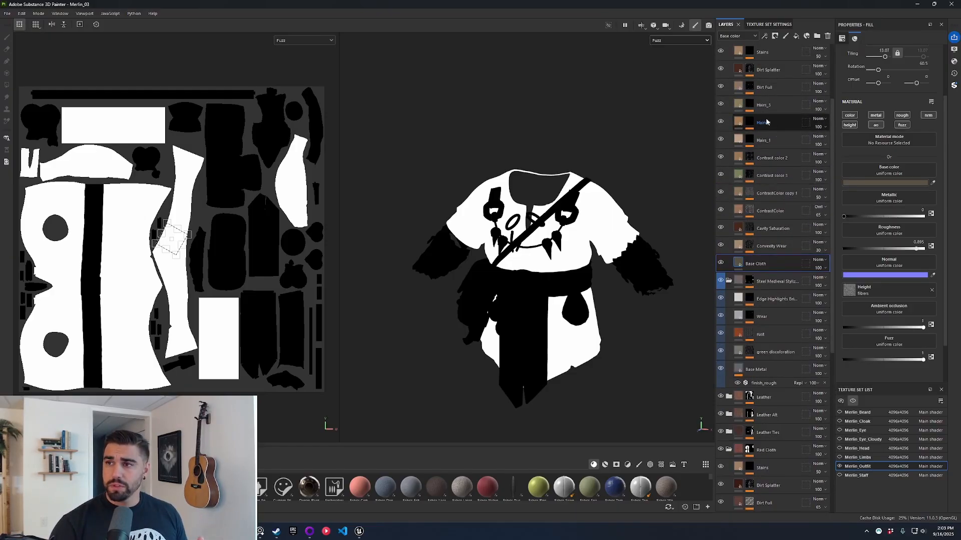
{"action": "left_click", "coordinate": [739, 73]}
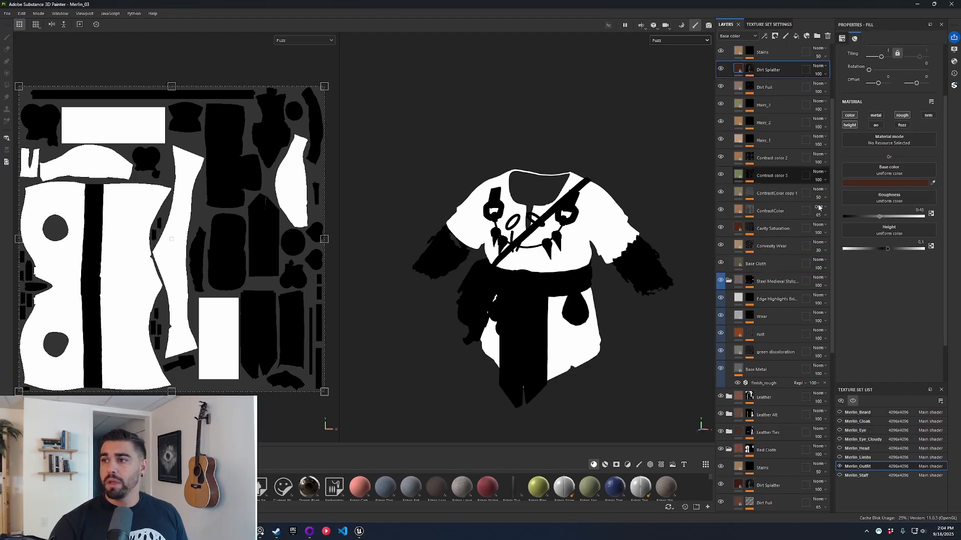
{"action": "left_click", "coordinate": [902, 125]}
{"action": "left_click_drag", "start_coordinate": [919, 281], "coordinate": [843, 281]}
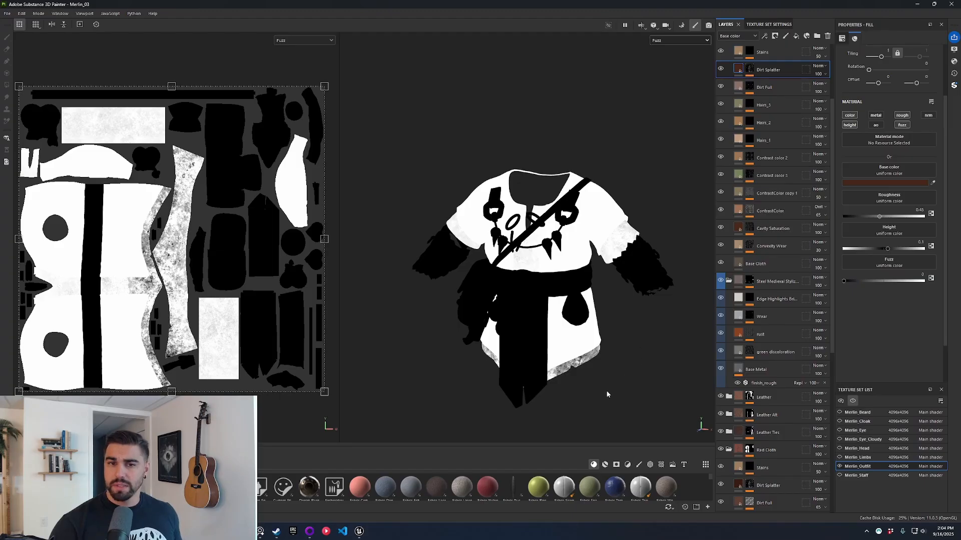
{"action": "scroll", "coordinate": [608, 390], "scroll_direction": "up", "scroll_amount": 3}
{"action": "scroll", "coordinate": [581, 372], "scroll_direction": "up", "scroll_amount": 2}
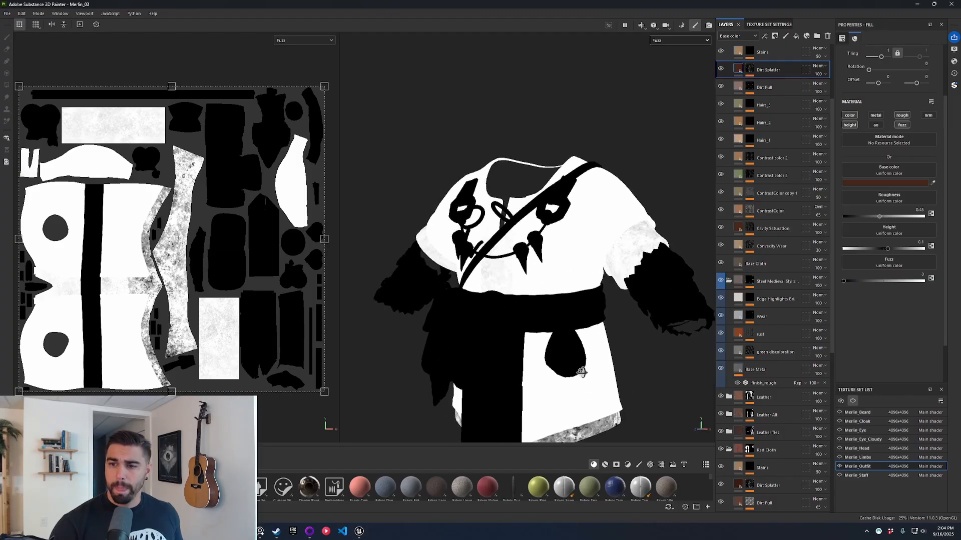
{"action": "left_click_drag", "start_coordinate": [581, 371], "coordinate": [593, 387], "text": "alt"}
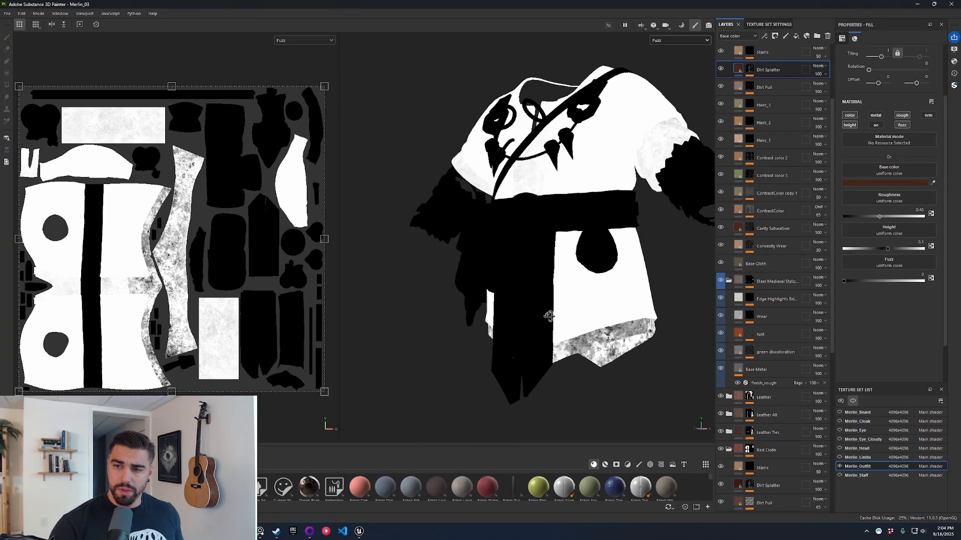
{"action": "left_click_drag", "start_coordinate": [560, 326], "coordinate": [549, 319], "text": "alt"}
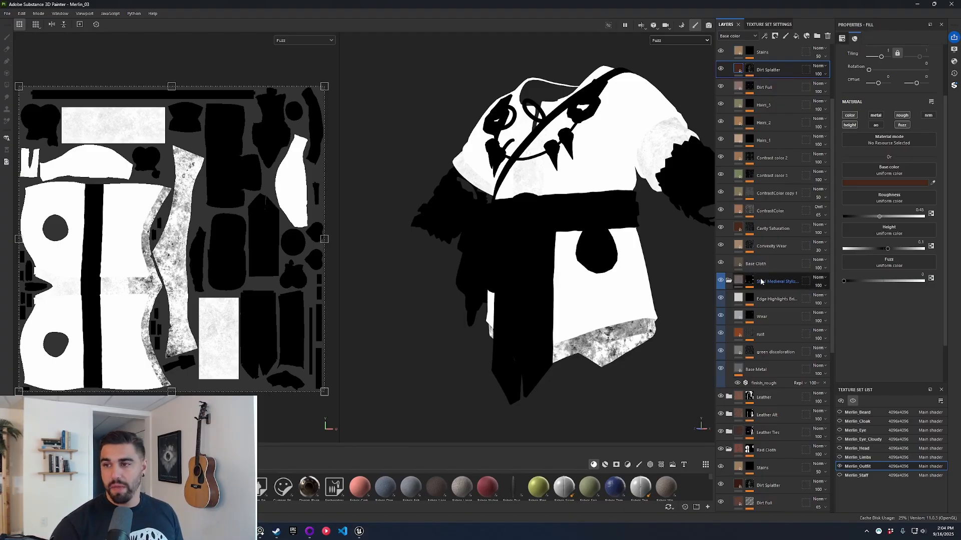
- Enable fuzz on the Dirt Splatter layer in the Red Cloth folder and set its value to 0
{"action": "scroll", "coordinate": [773, 343], "scroll_direction": "down", "scroll_amount": 5}
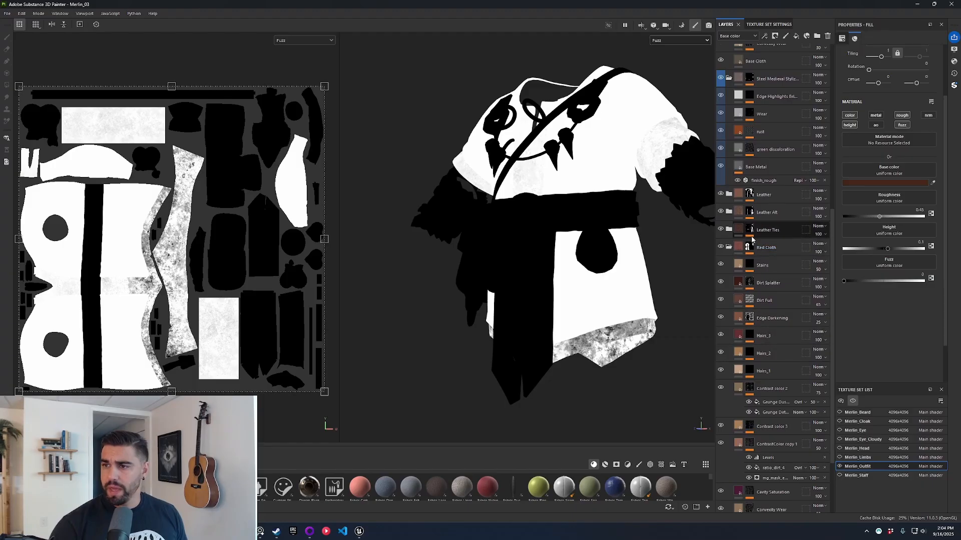
{"action": "left_click", "coordinate": [741, 283]}
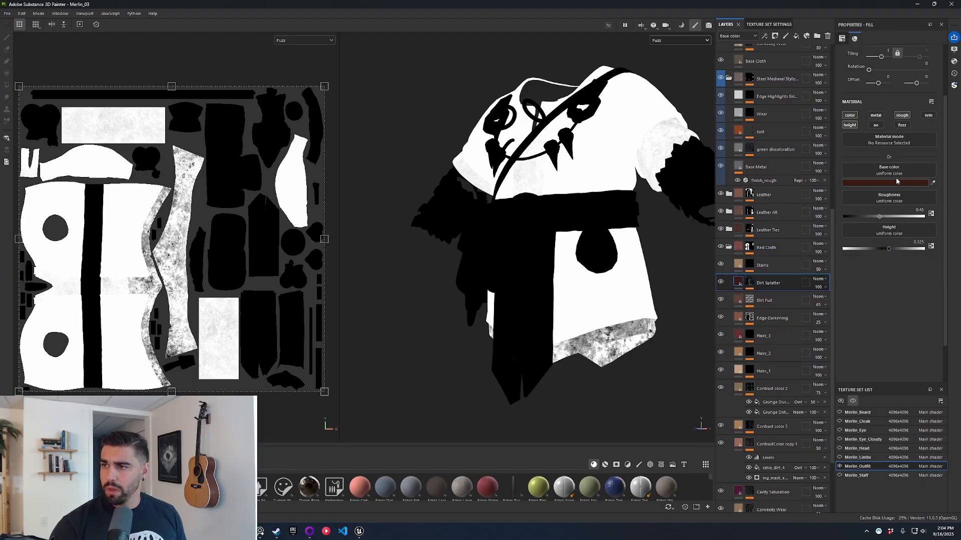
{"action": "left_click", "coordinate": [902, 124]}
{"action": "left_click_drag", "start_coordinate": [873, 283], "coordinate": [842, 281]}
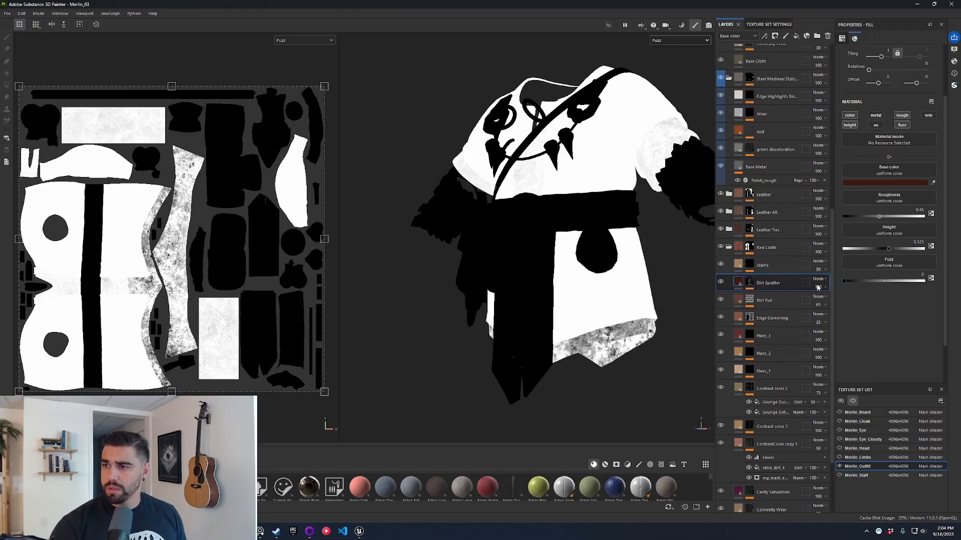
{"action": "left_click_drag", "start_coordinate": [639, 367], "coordinate": [590, 264], "text": "alt"}
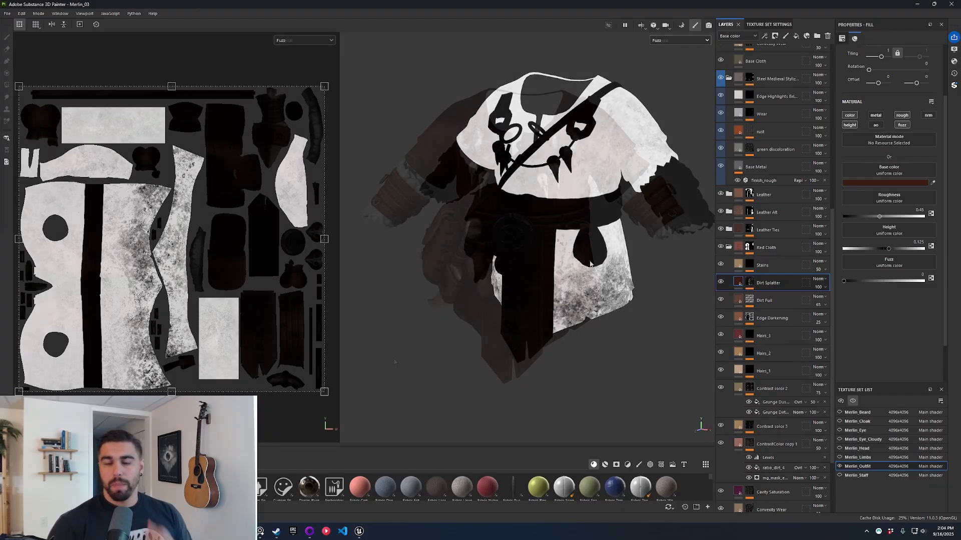
- Return to the material view and duplicate the Unreal Engine (Packed) output template in the texture export settings
{"action": "key", "text": "m"}
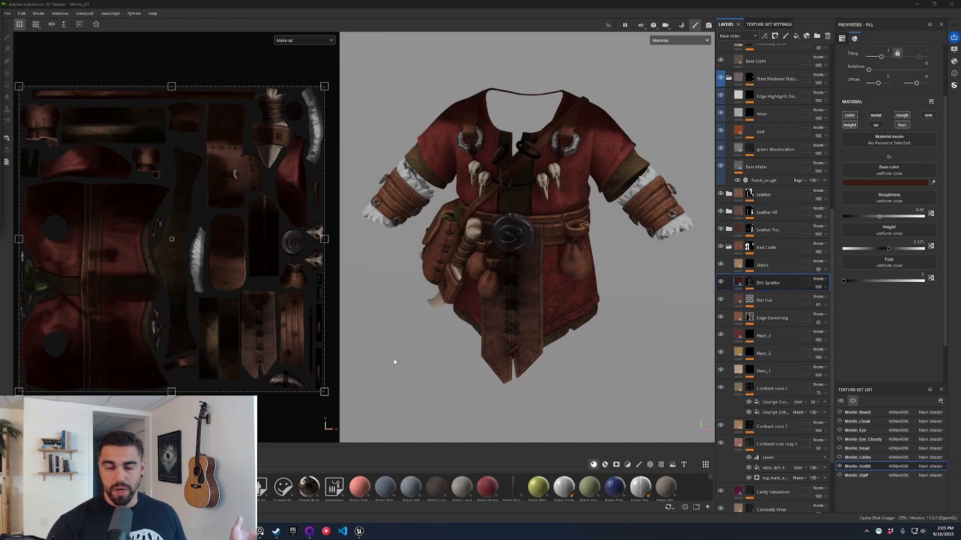
{"action": "left_click", "coordinate": [7, 13]}
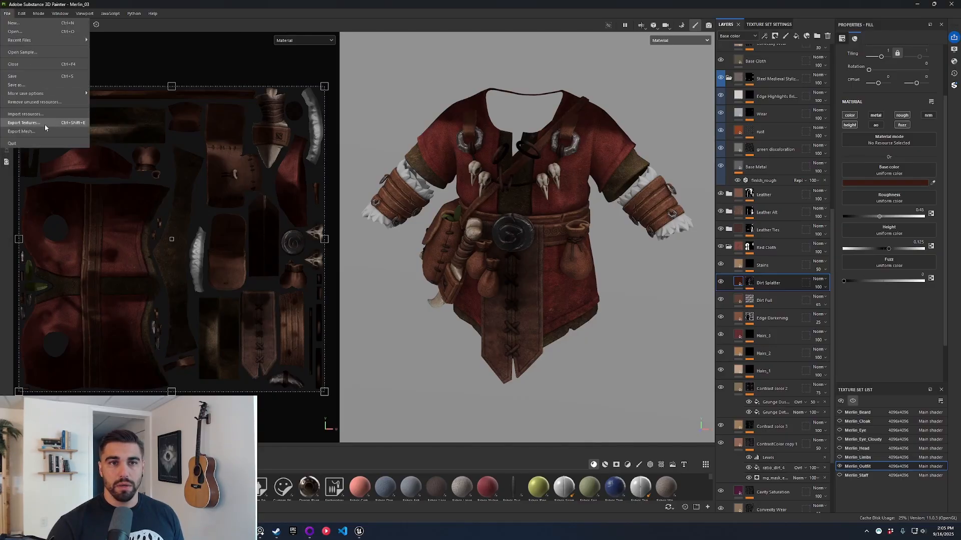
{"action": "left_click", "coordinate": [44, 123]}
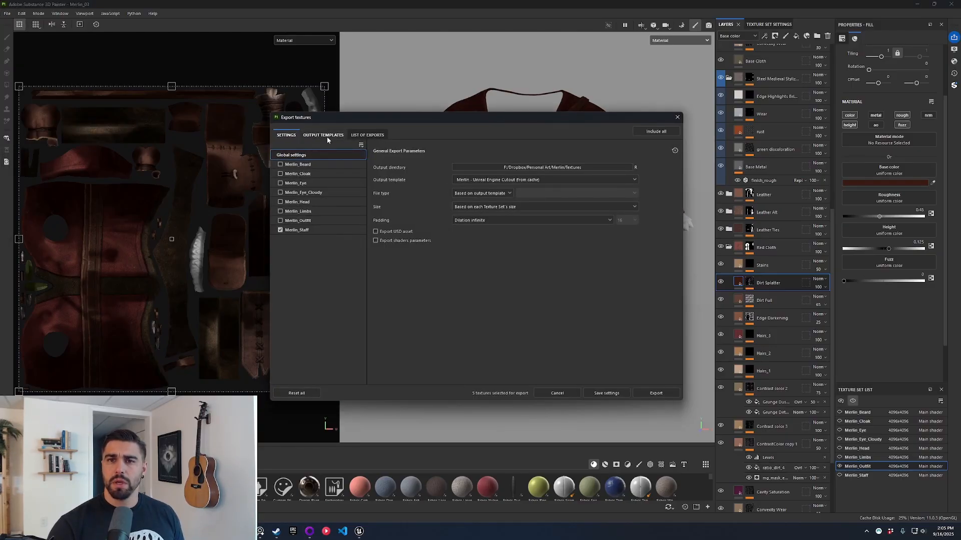
{"action": "left_click", "coordinate": [328, 137]}
{"action": "scroll", "coordinate": [322, 290], "scroll_direction": "down", "scroll_amount": 2}
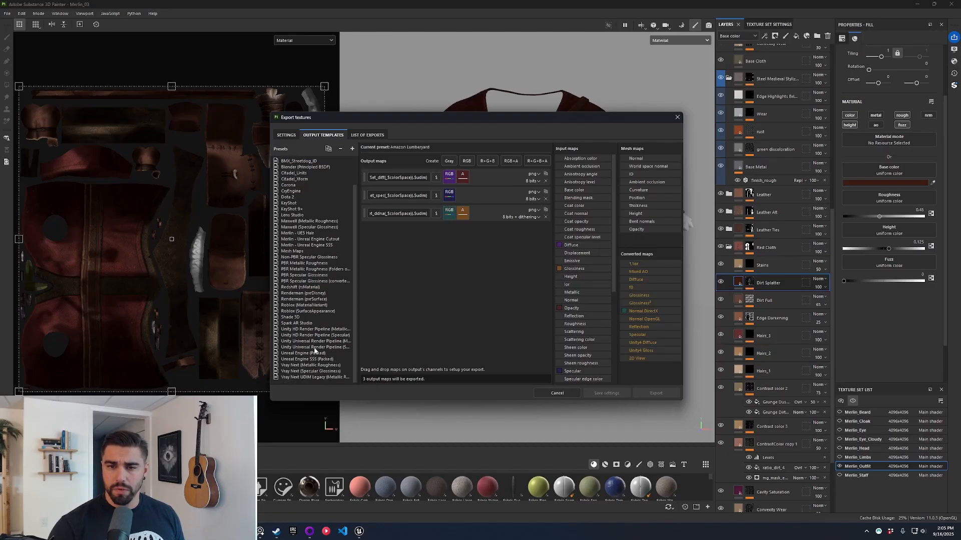
{"action": "left_click", "coordinate": [303, 353]}
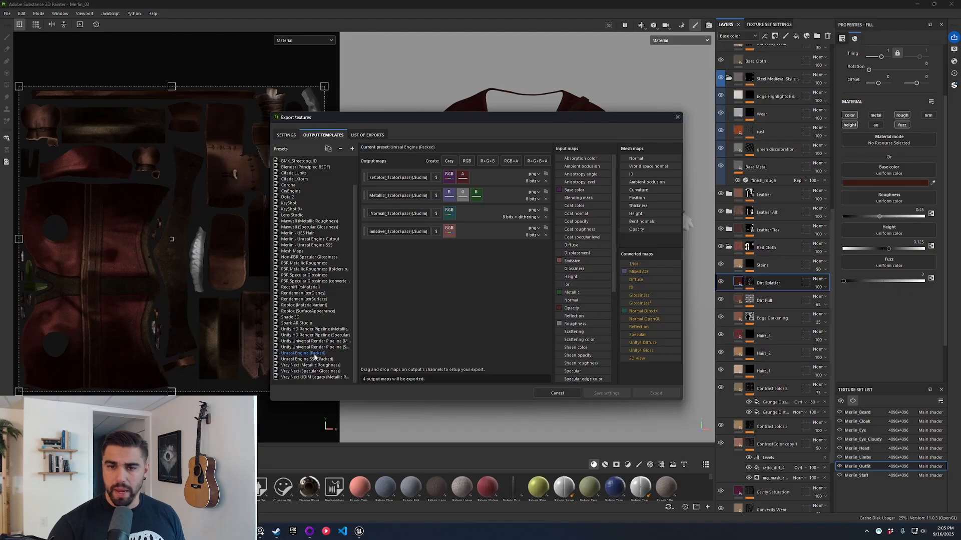
{"action": "right_click", "coordinate": [314, 357]}
{"action": "left_click", "coordinate": [329, 370]}
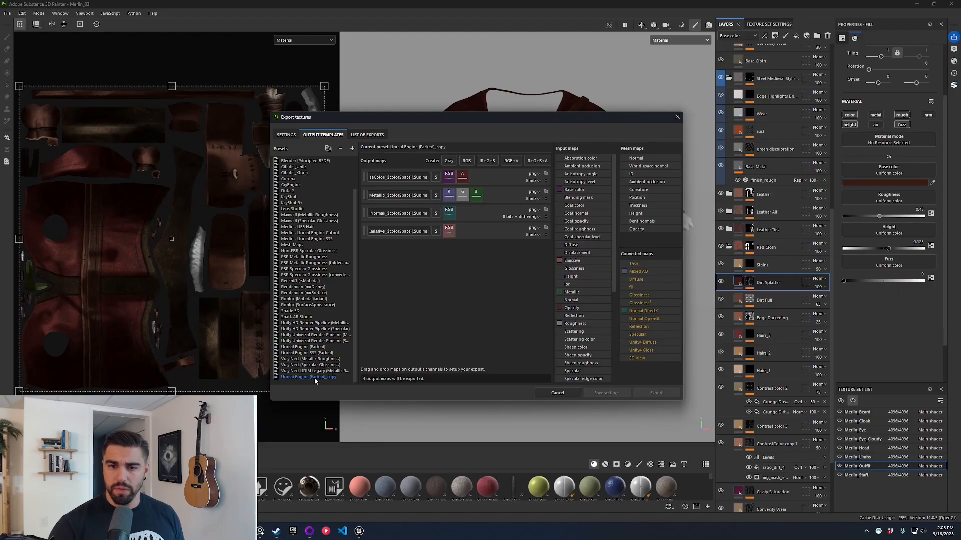
- Rename the duplicated output template to "Unreal Engine - Fuzz"
{"action": "double_click", "coordinate": [315, 379]}
{"action": "left_click", "coordinate": [310, 377]}
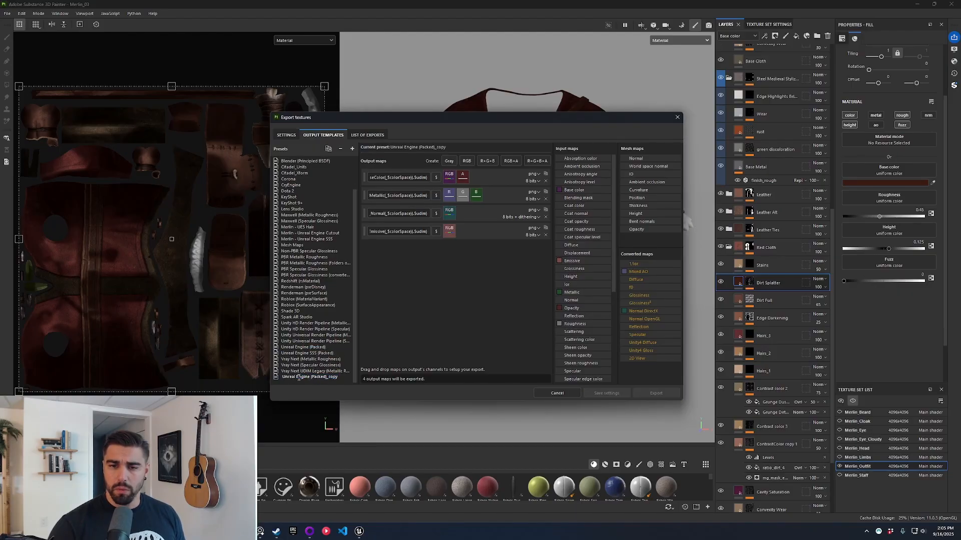
{"action": "left_click_drag", "start_coordinate": [310, 377], "coordinate": [423, 380]}
{"action": "type", "text": "- "}
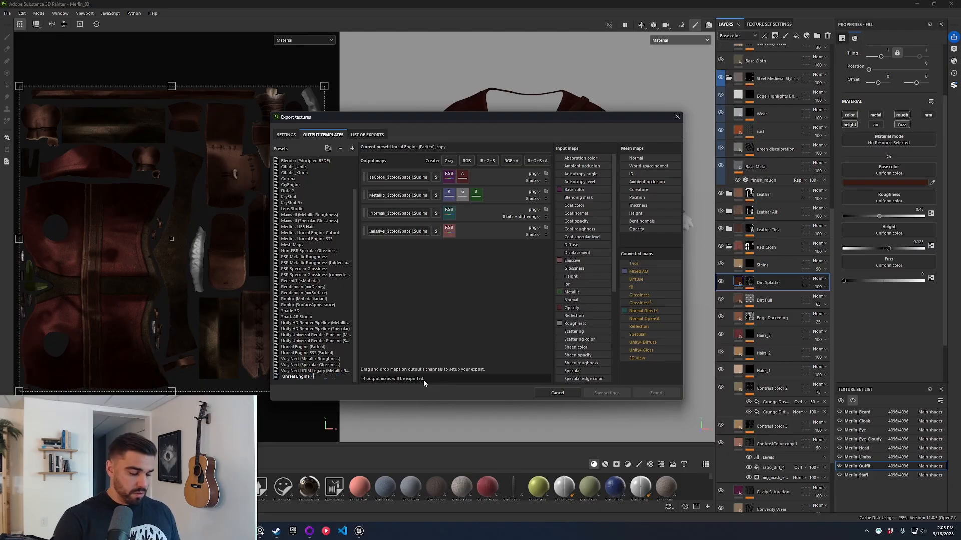
{"action": "type", "text": "Fuzz"}
{"action": "key", "text": "Return"}
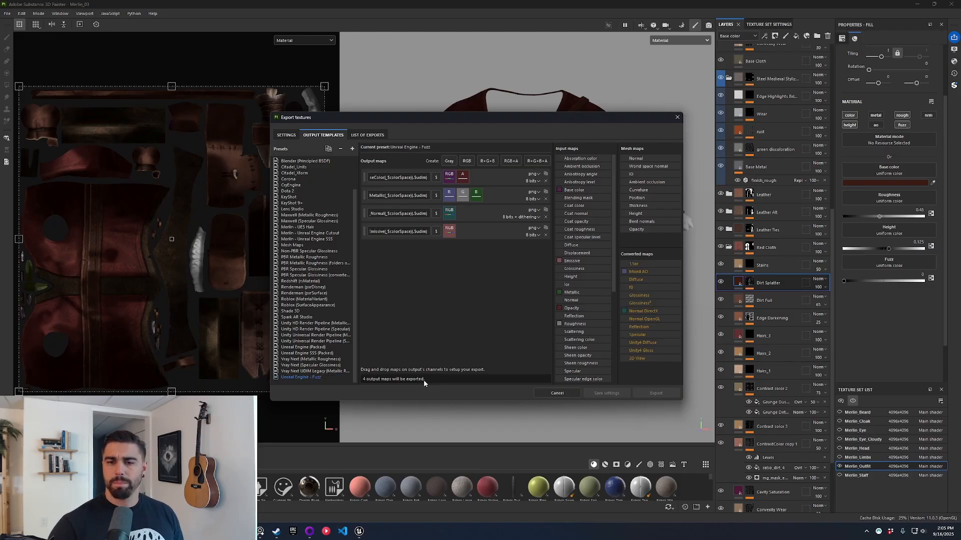
- Review the existing output map names, add a grayscale output map, and assign User0 to its gray channel
{"action": "double_click", "coordinate": [418, 178]}
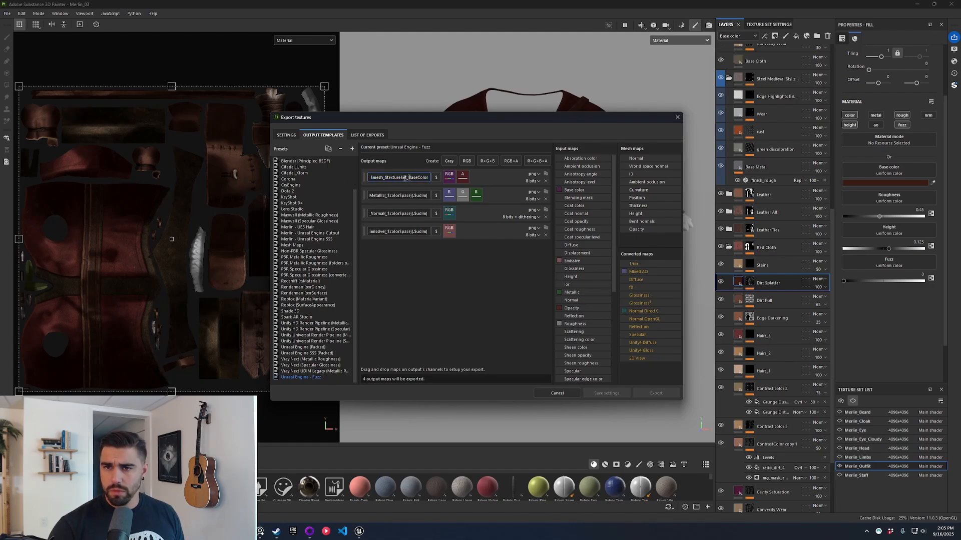
{"action": "left_click_drag", "start_coordinate": [430, 178], "coordinate": [366, 232]}
{"action": "left_click", "coordinate": [396, 195]}
{"action": "left_click", "coordinate": [414, 234]}
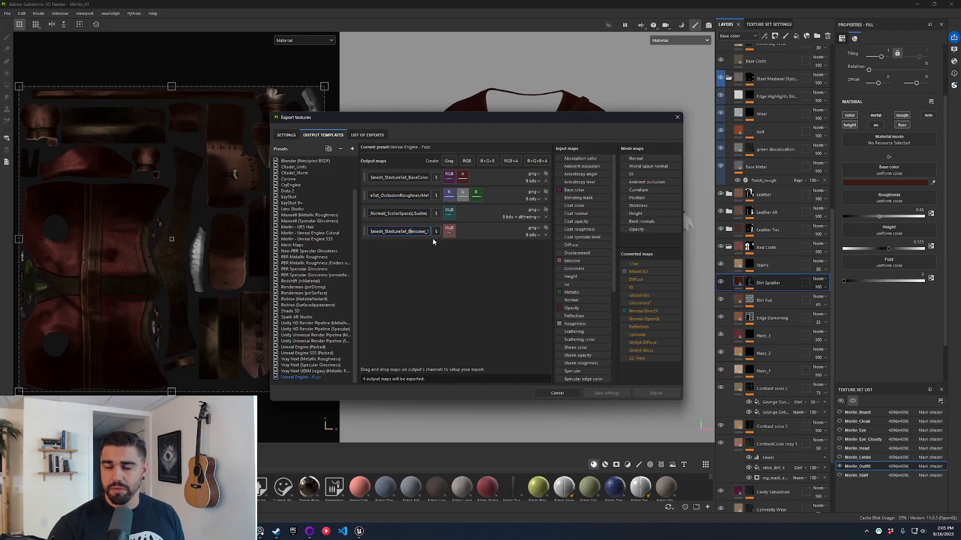
{"action": "left_click", "coordinate": [449, 161]}
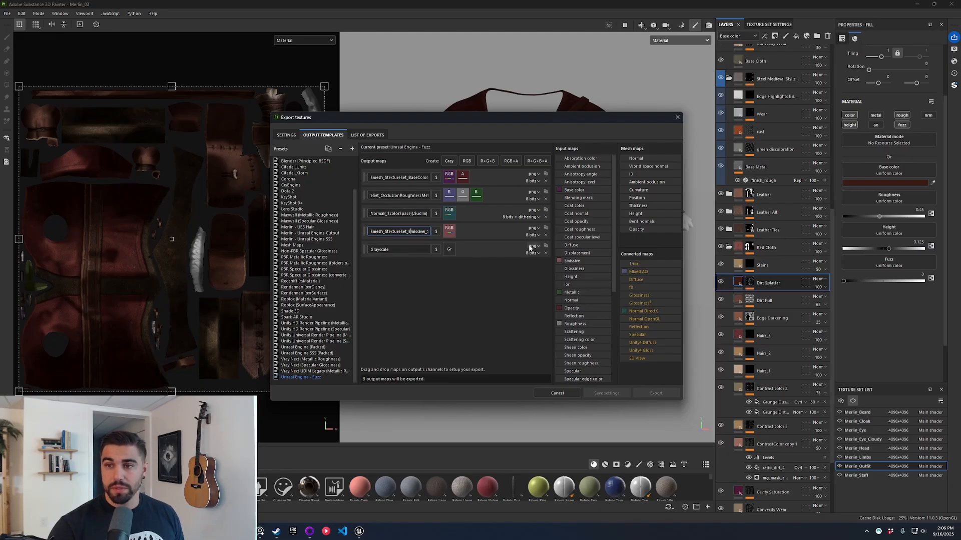
{"action": "scroll", "coordinate": [590, 319], "scroll_direction": "down", "scroll_amount": 4}
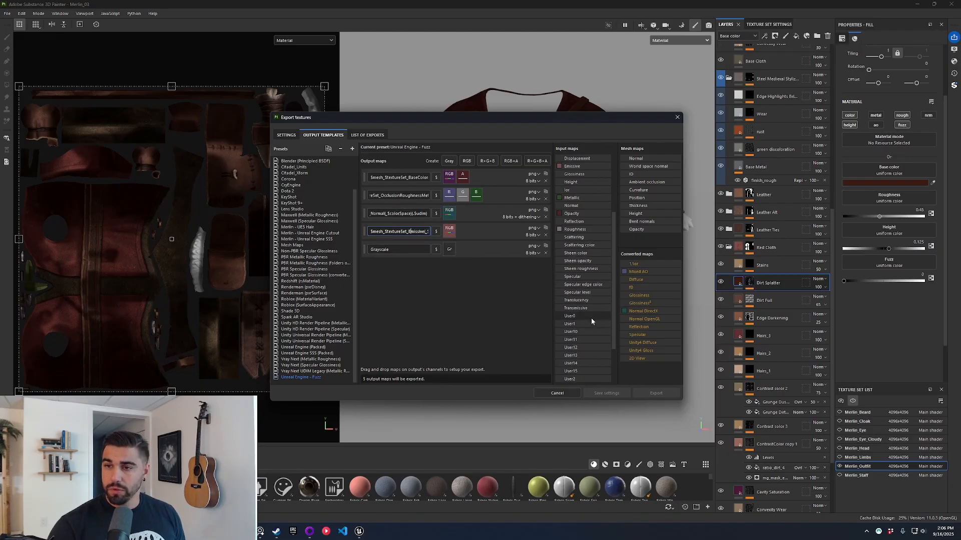
{"action": "left_click_drag", "start_coordinate": [614, 250], "coordinate": [615, 259]}
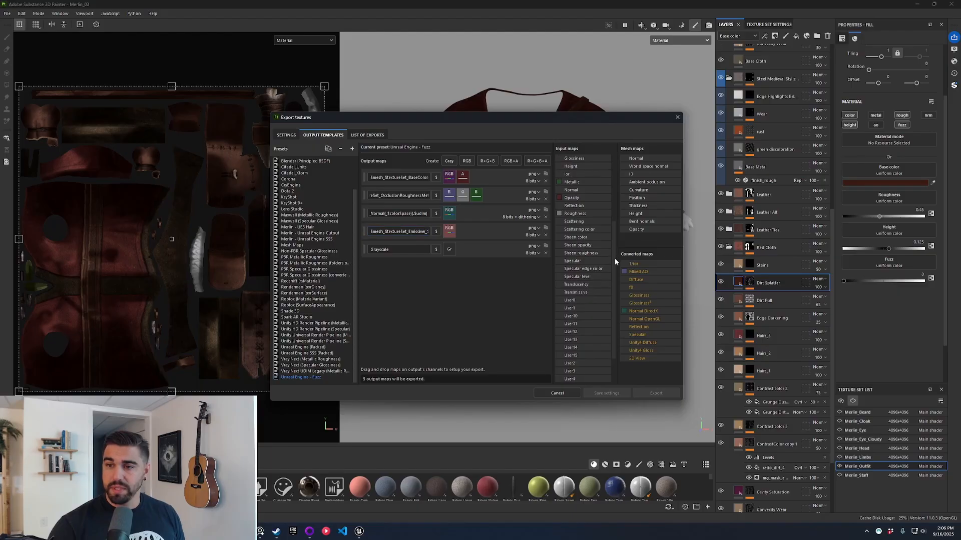
{"action": "left_click_drag", "start_coordinate": [575, 302], "coordinate": [449, 251]}
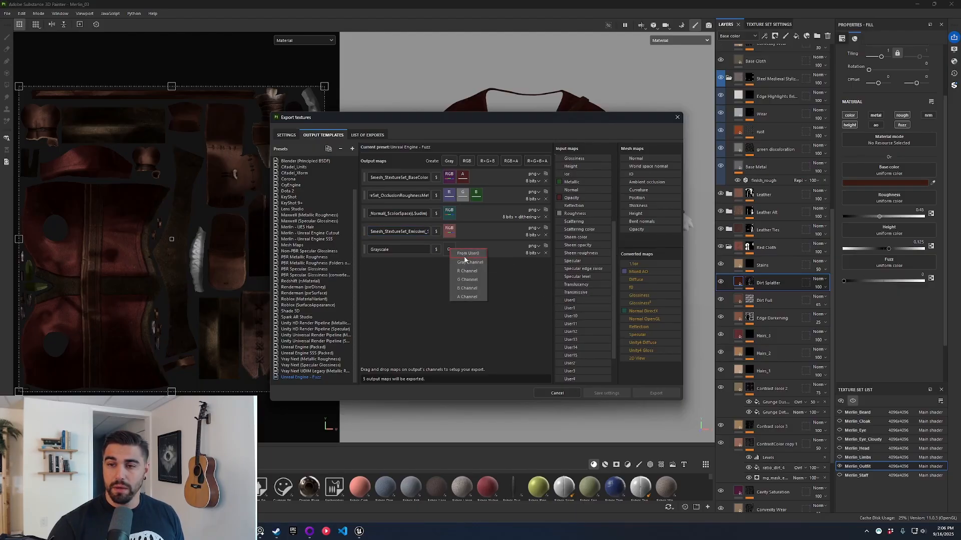
{"action": "left_click", "coordinate": [468, 261]}
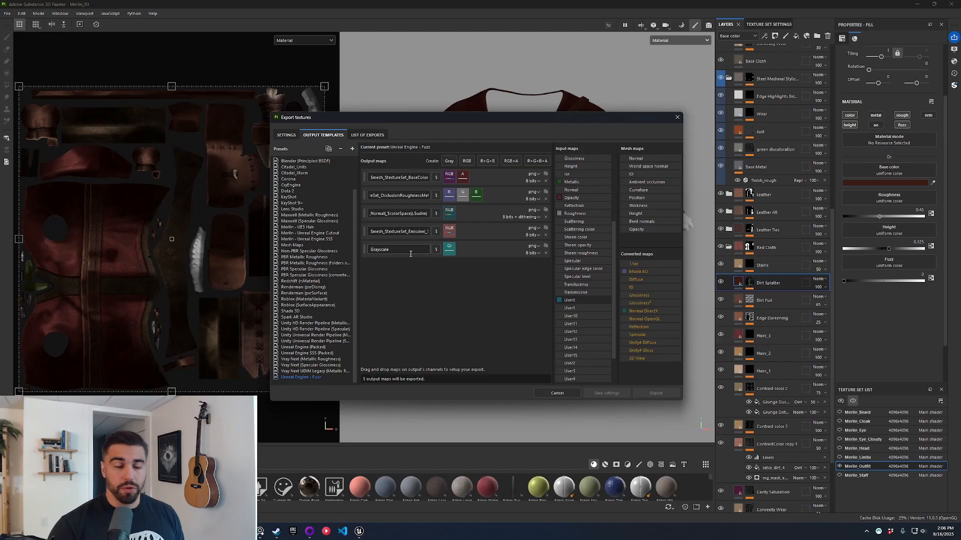
- Copy the emissive map's naming pattern to the new grayscale map and replace "Emissive" with "Fuzz"
{"action": "double_click", "coordinate": [400, 231]}
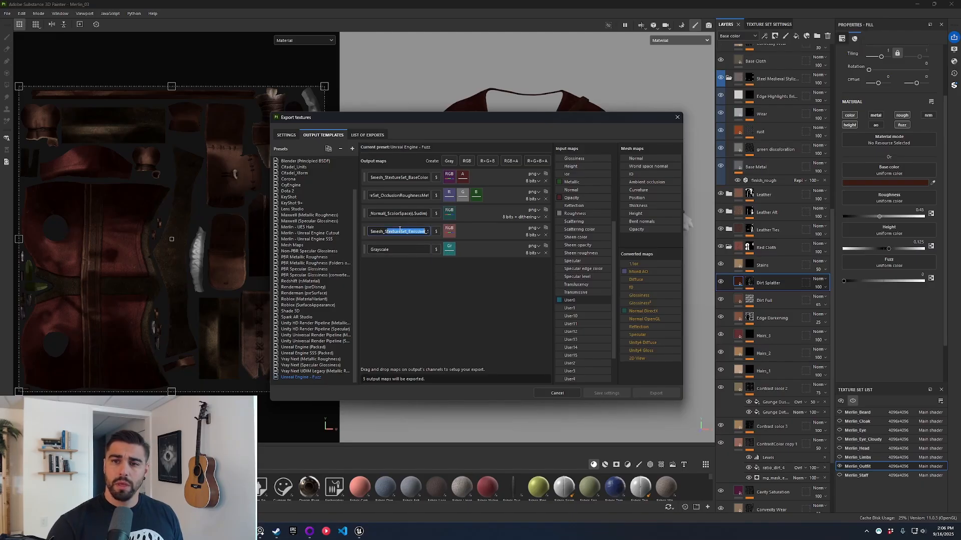
{"action": "key", "text": "ctrl+a"}
{"action": "key", "text": "ctrl+c"}
{"action": "left_click_drag", "start_coordinate": [411, 249], "coordinate": [351, 243]}
{"action": "key", "text": "ctrl+v"}
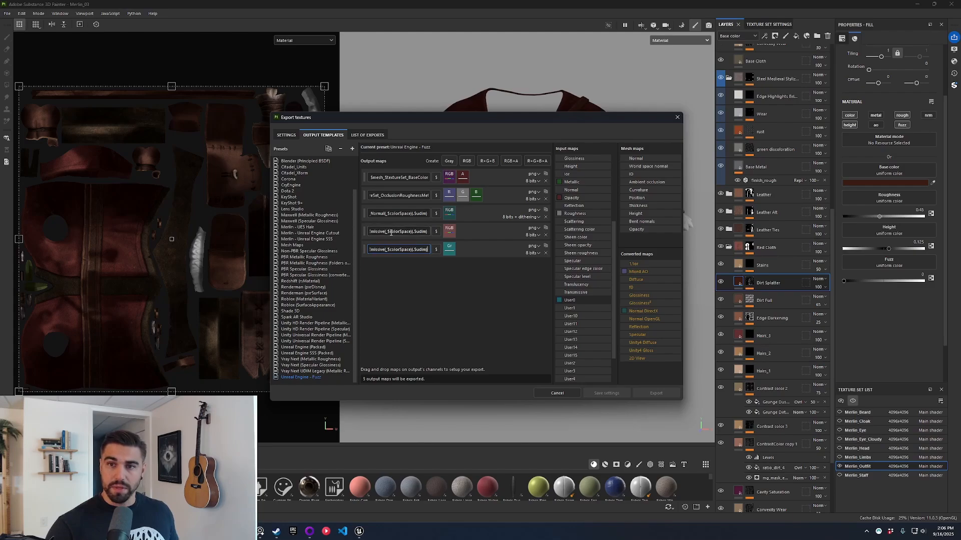
{"action": "key", "text": "shift+Tab"}
{"action": "left_click", "coordinate": [391, 250]}
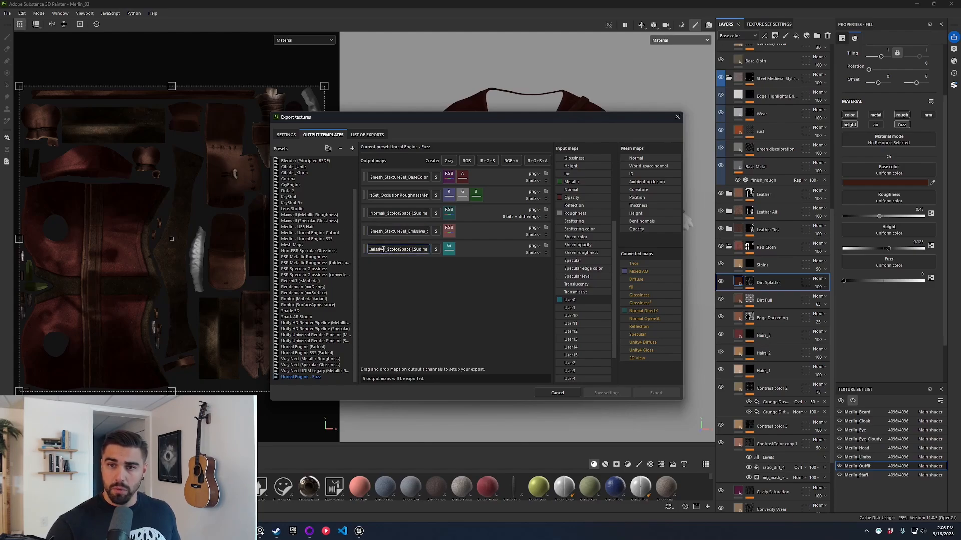
{"action": "left_click_drag", "start_coordinate": [385, 249], "coordinate": [411, 251]}
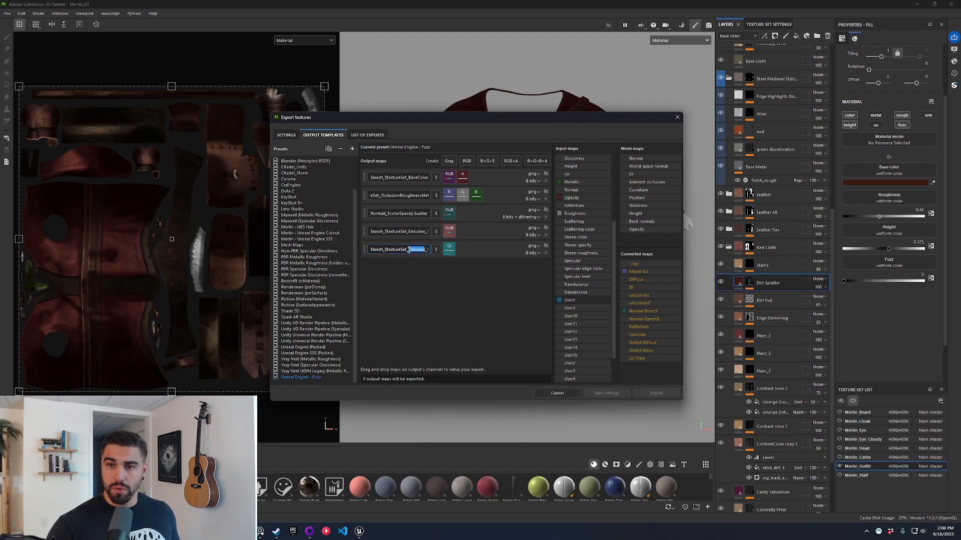
{"action": "type", "text": "Fuzz"}
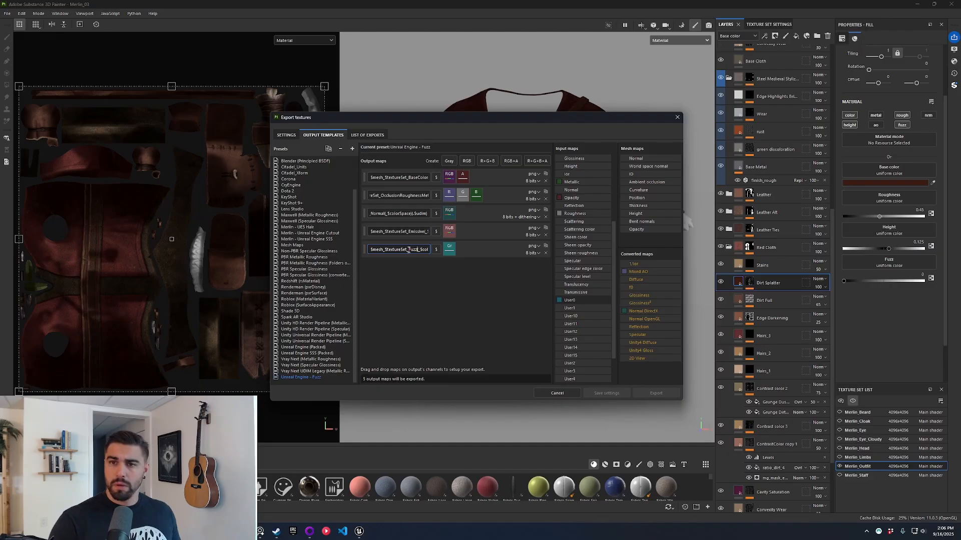
{"action": "left_click", "coordinate": [461, 287]}
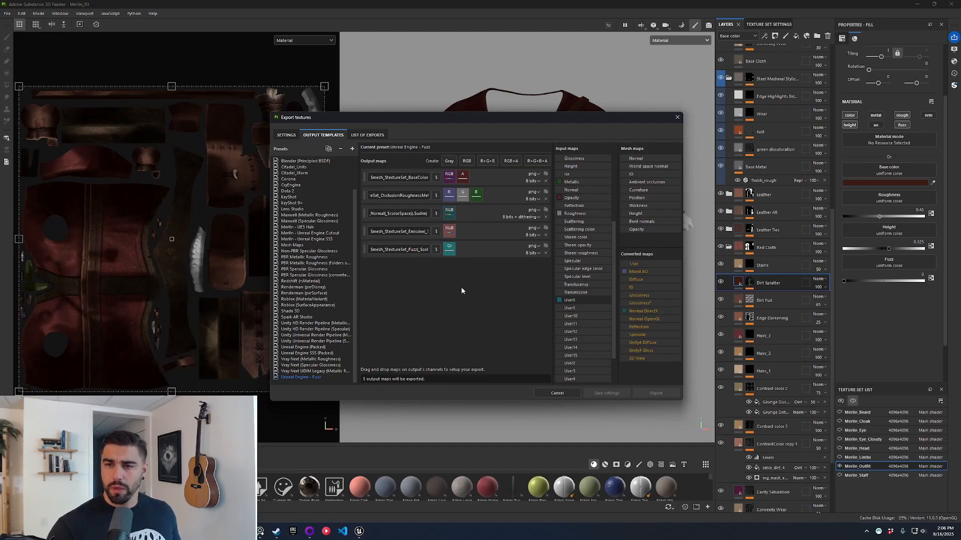
- Exclude Merlin_Staff from the export and include only the Merlin_Outfit texture set
{"action": "left_click", "coordinate": [293, 137]}
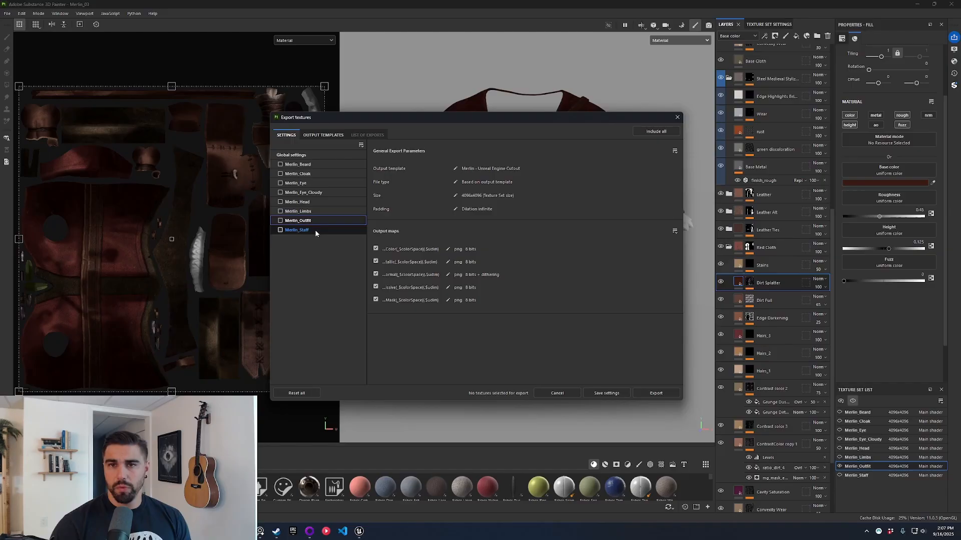
{"action": "left_click", "coordinate": [280, 221]}
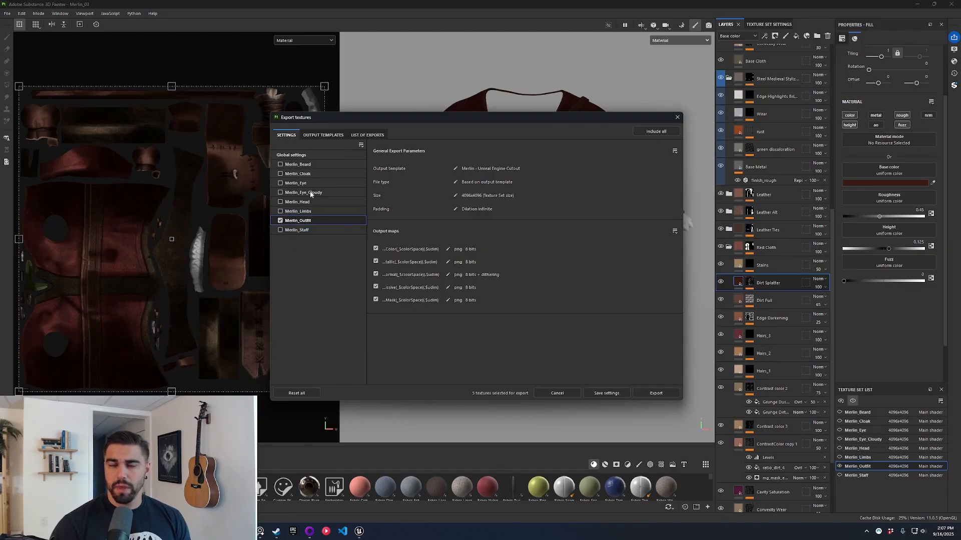
{"action": "left_click", "coordinate": [324, 135]}
{"action": "left_click", "coordinate": [287, 135]}
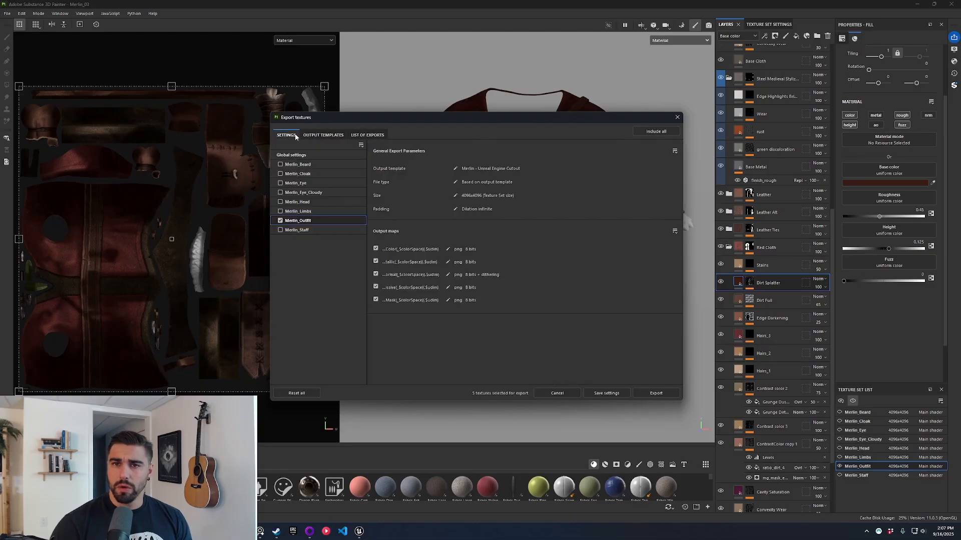
- Create a folder named FuzzTest on the Desktop and set it as the global export output directory
{"action": "left_click", "coordinate": [335, 156]}
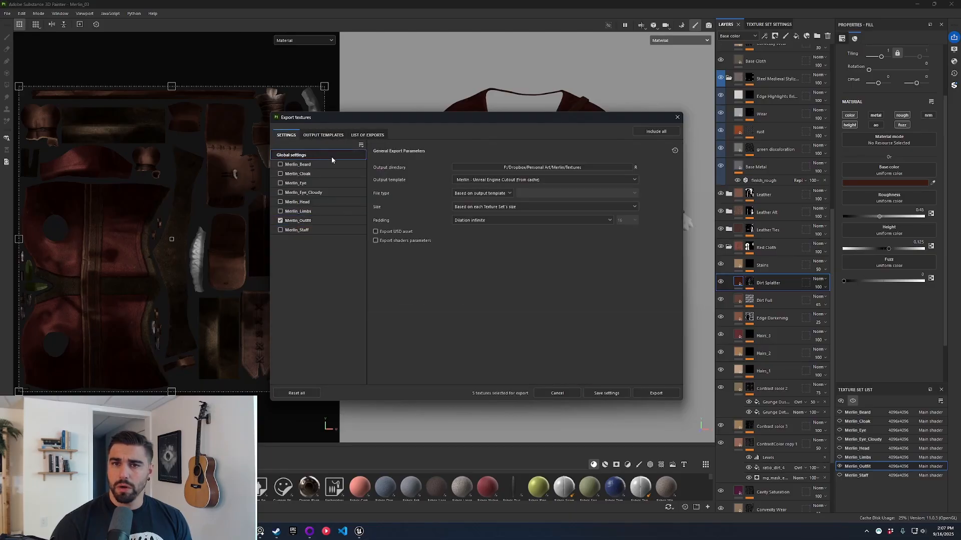
{"action": "left_click", "coordinate": [538, 168]}
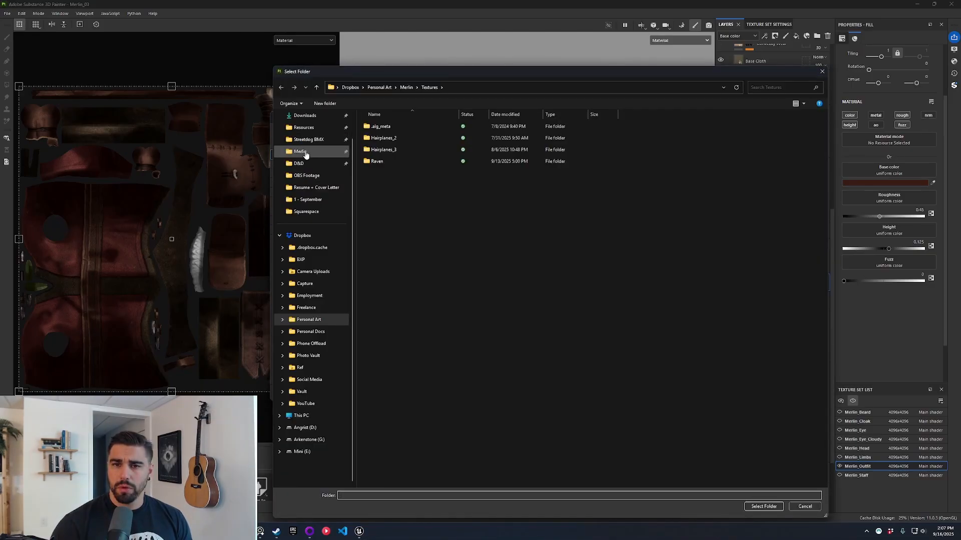
{"action": "scroll", "coordinate": [303, 150], "scroll_direction": "up", "scroll_amount": 1}
{"action": "left_click", "coordinate": [302, 141]}
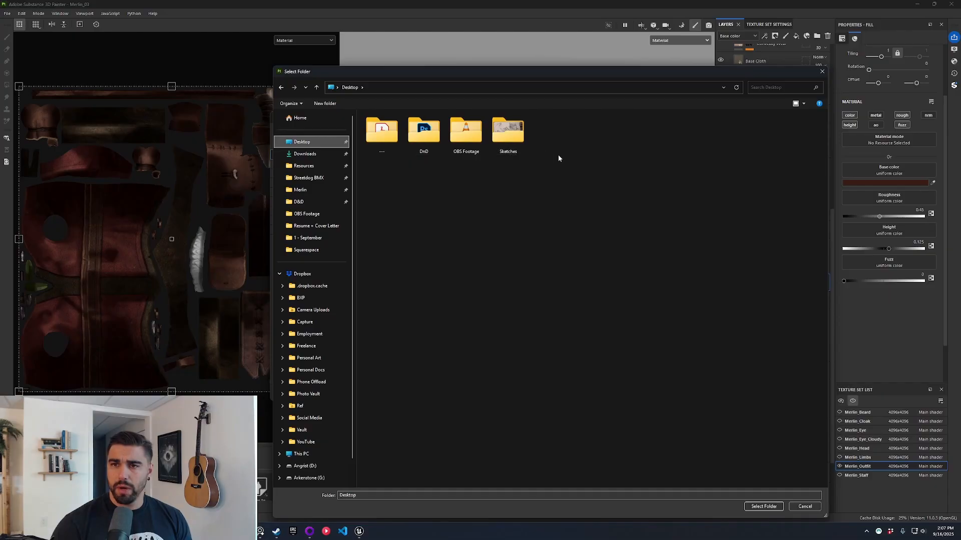
{"action": "right_click", "coordinate": [573, 179]}
{"action": "mouse_move", "coordinate": [608, 277]}
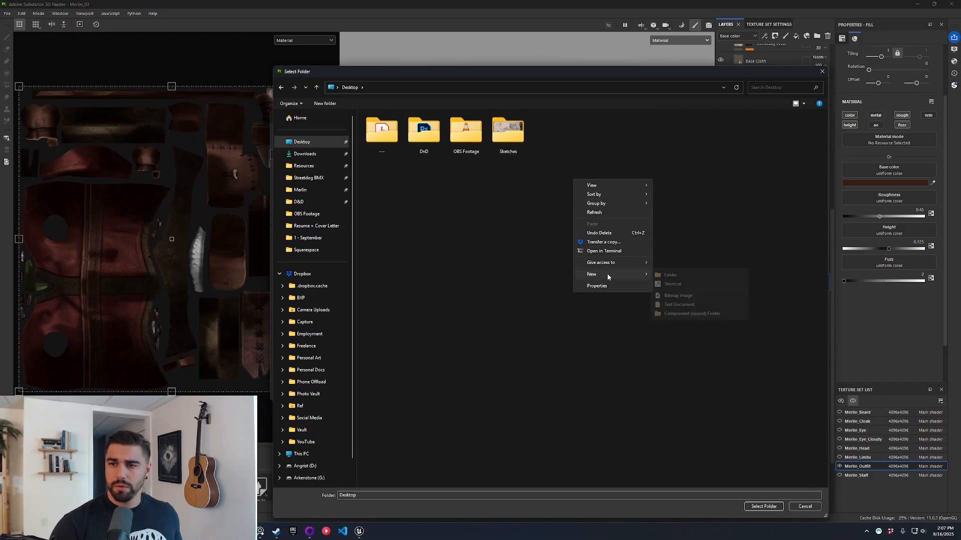
{"action": "left_click", "coordinate": [659, 273]}
{"action": "type", "text": "Fu"}
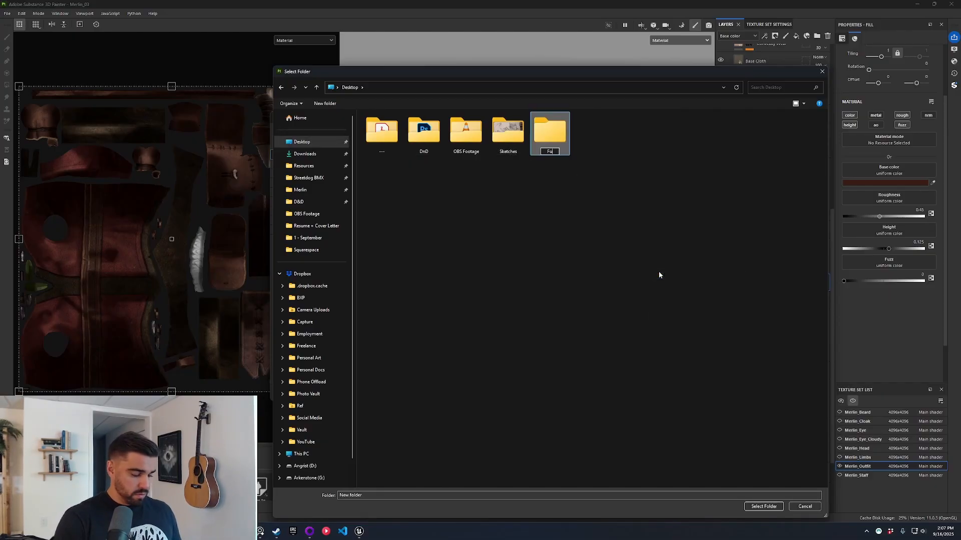
{"action": "type", "text": "zzTest"}
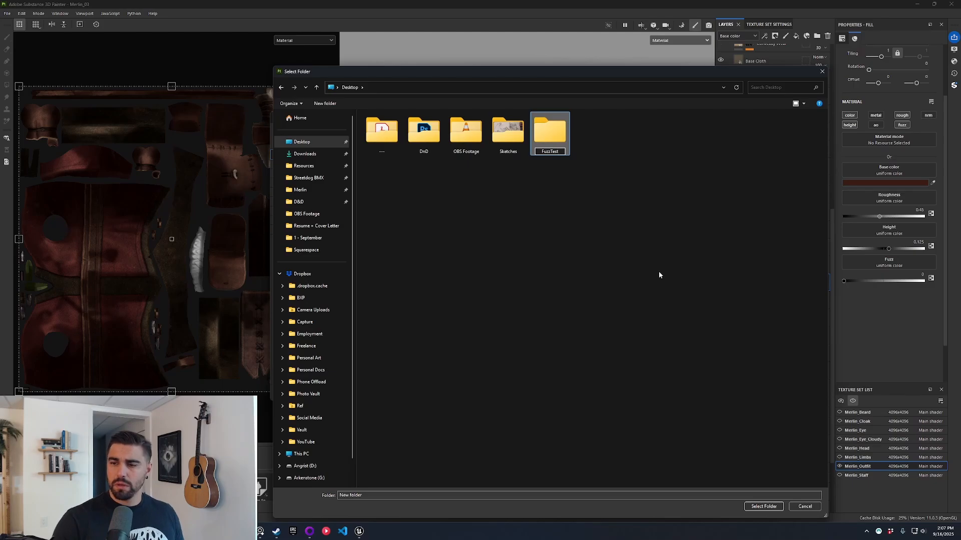
{"action": "key", "text": "Return"}
{"action": "double_click", "coordinate": [555, 131]}
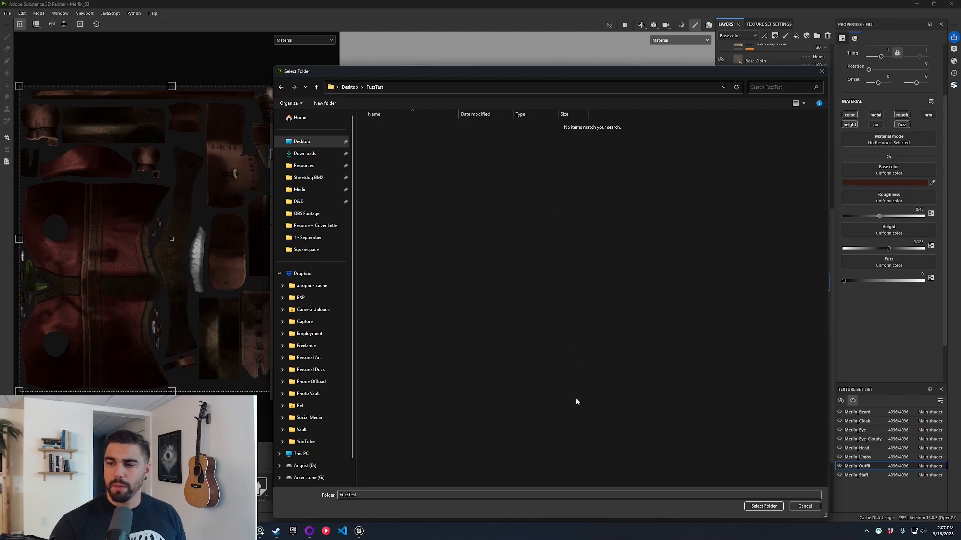
{"action": "left_click", "coordinate": [763, 506]}
- Set the global output template to Unreal Engine - Fuzz and export the Merlin_Outfit textures
{"action": "left_click", "coordinate": [544, 180]}
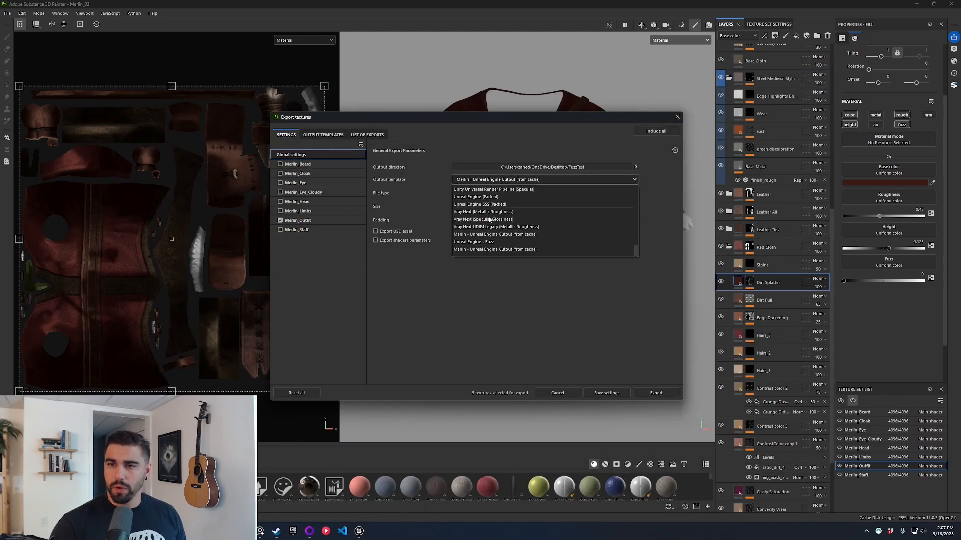
{"action": "scroll", "coordinate": [490, 238], "scroll_direction": "up", "scroll_amount": 1}
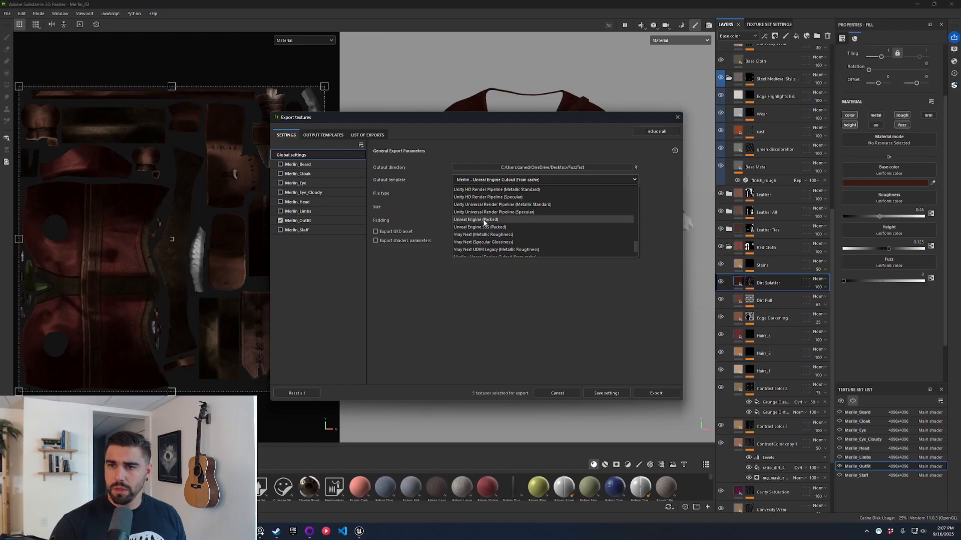
{"action": "scroll", "coordinate": [495, 230], "scroll_direction": "down", "scroll_amount": 1}
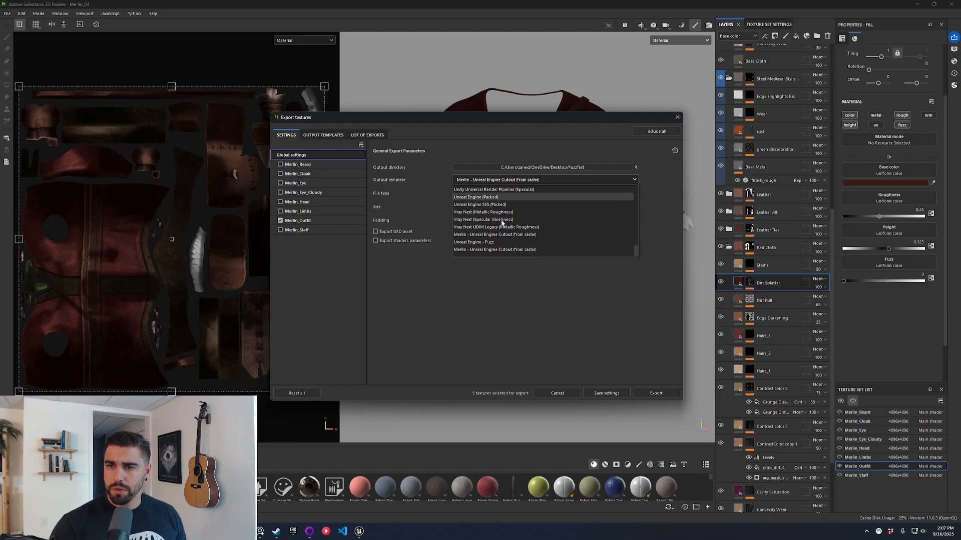
{"action": "left_click", "coordinate": [492, 243]}
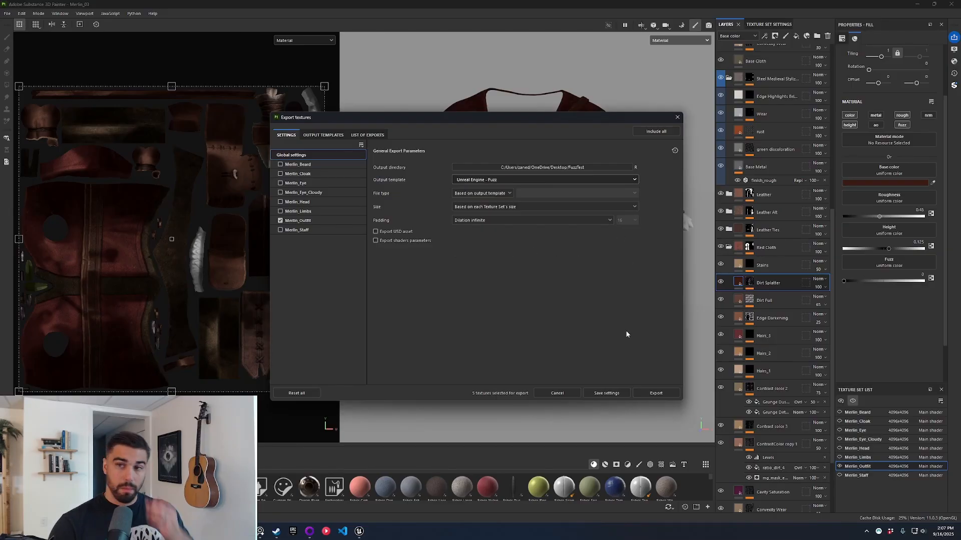
{"action": "left_click", "coordinate": [658, 395]}
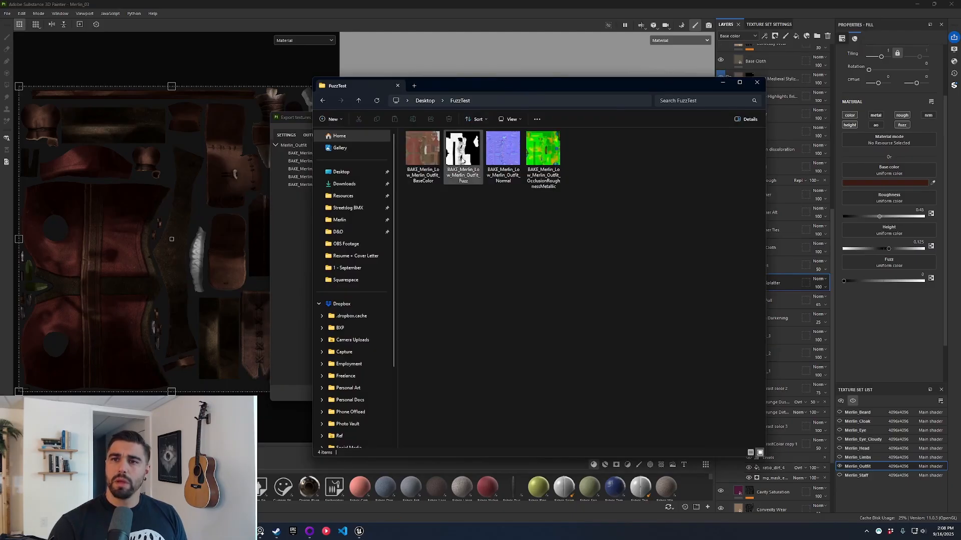
- Open the exported Merlin_Outfit Fuzz texture from the FuzzTest folder, inspect its grayscale mask, and close the image
{"action": "left_click_drag", "start_coordinate": [511, 82], "coordinate": [475, 78]}
{"action": "left_click", "coordinate": [436, 145]}
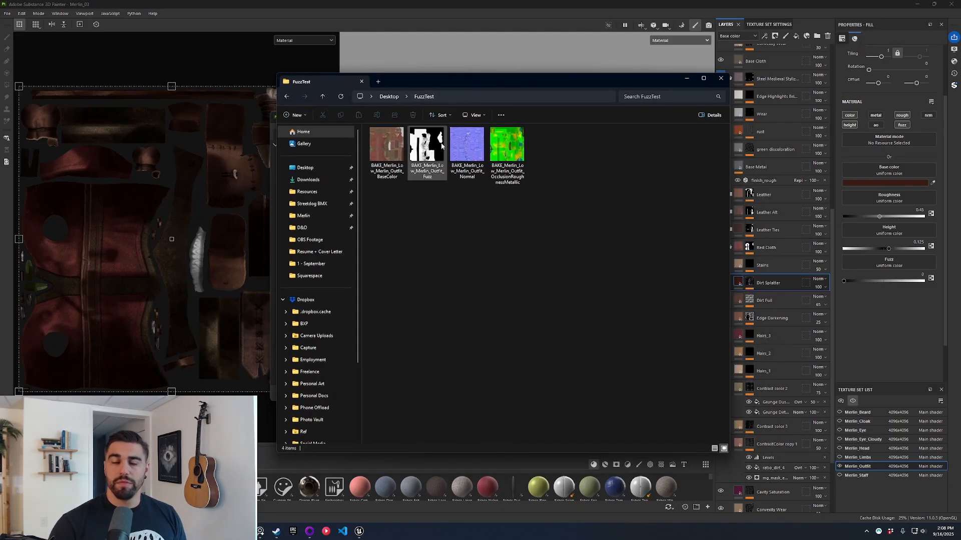
{"action": "double_click", "coordinate": [440, 144]}
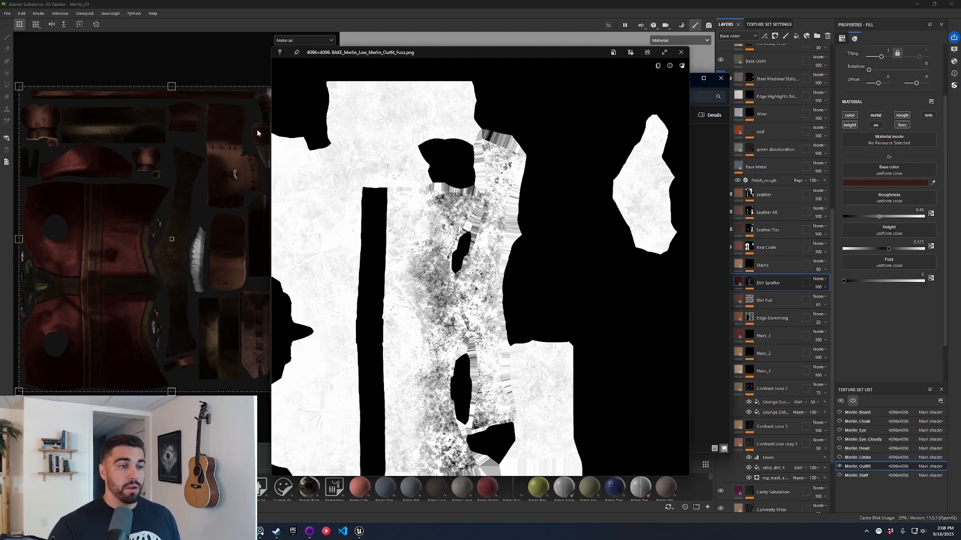
{"action": "left_click", "coordinate": [680, 52]}
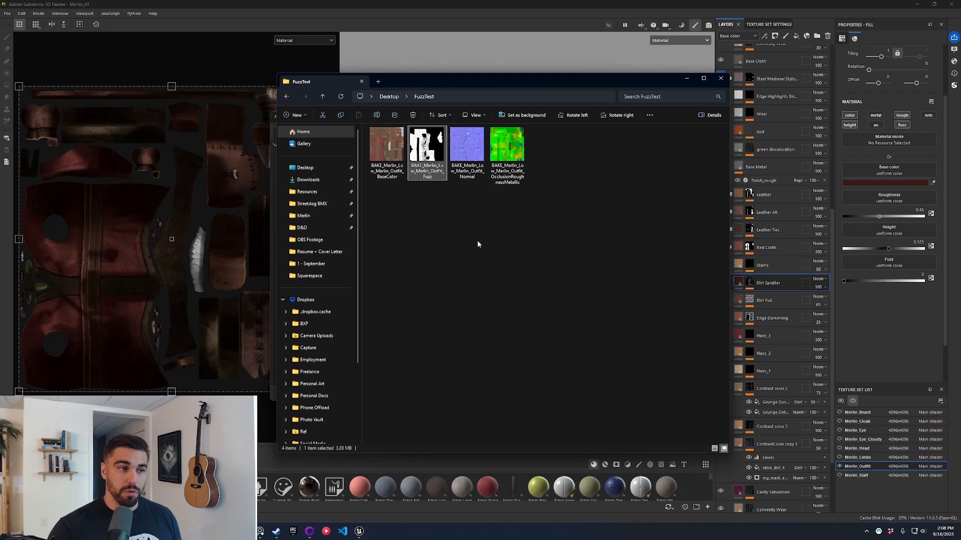
{"action": "left_click_drag", "start_coordinate": [490, 81], "coordinate": [457, 71]}
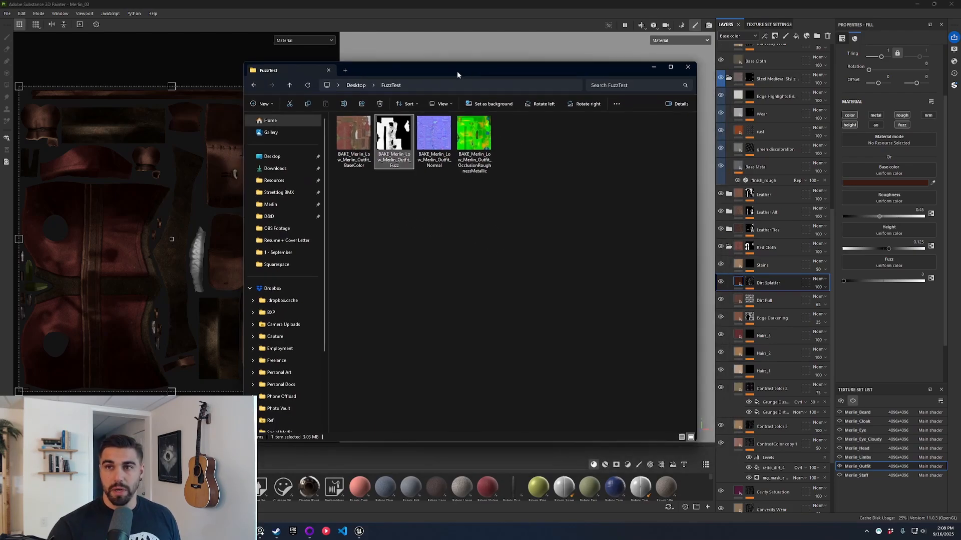